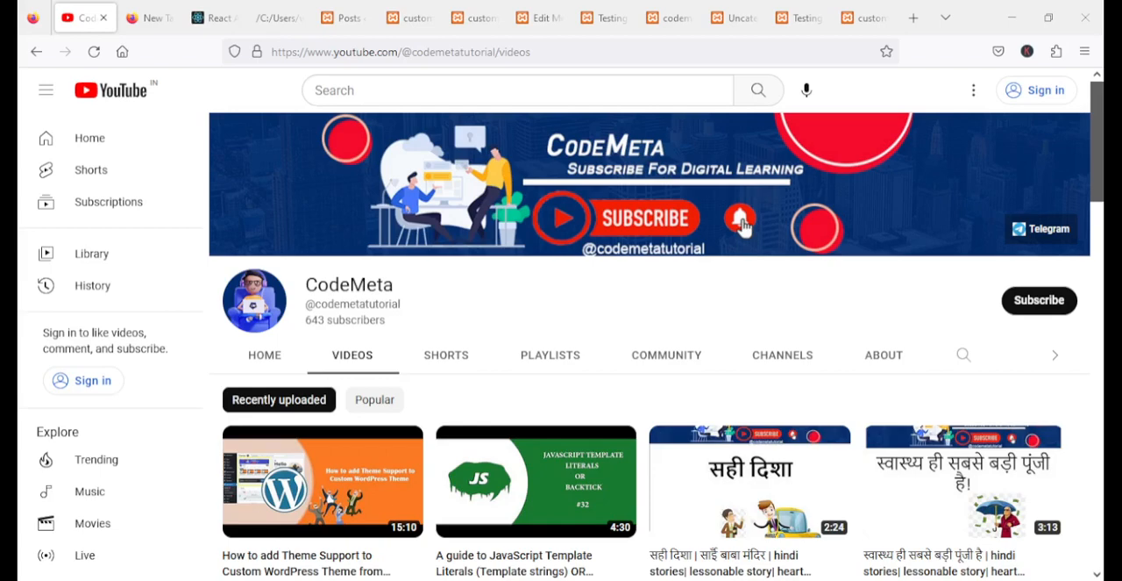
Search the web for "jenkins download" in a new tab and open the Jenkins download and deployment page
left_click(913, 25)
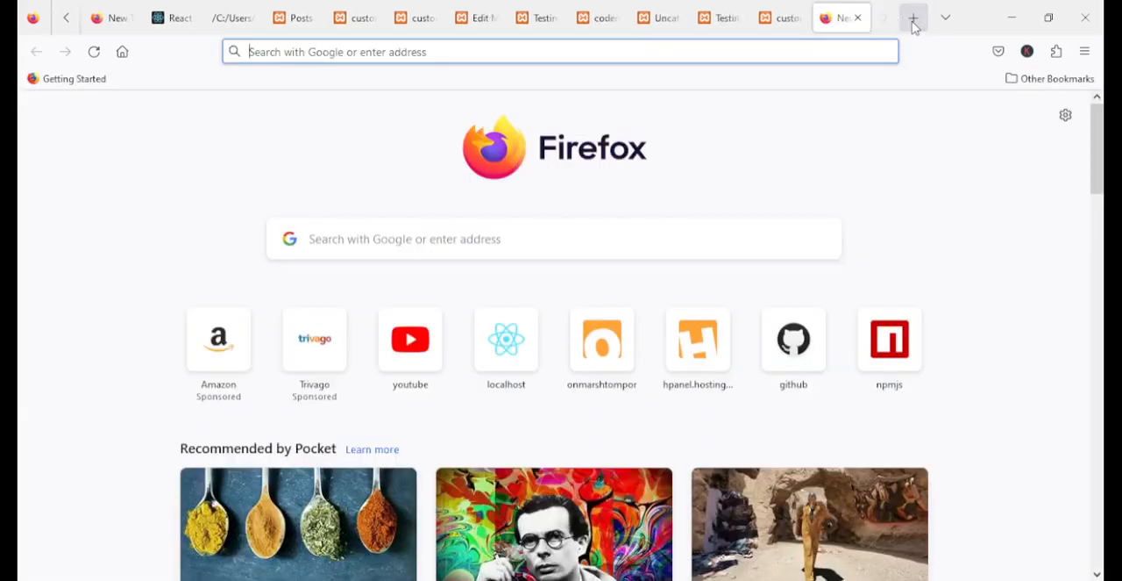
type("jenki")
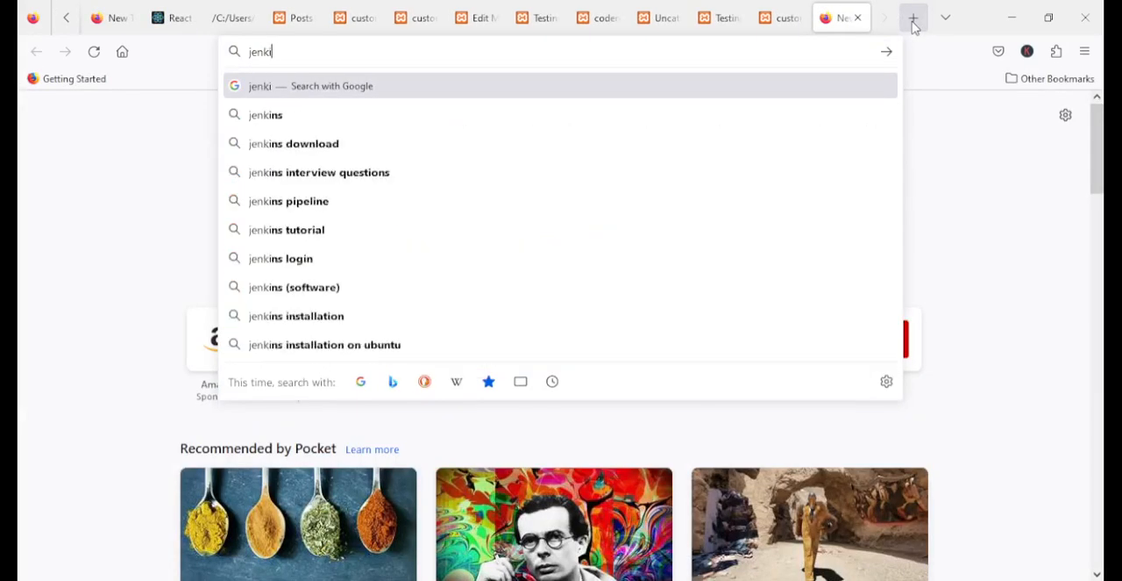
type("ns")
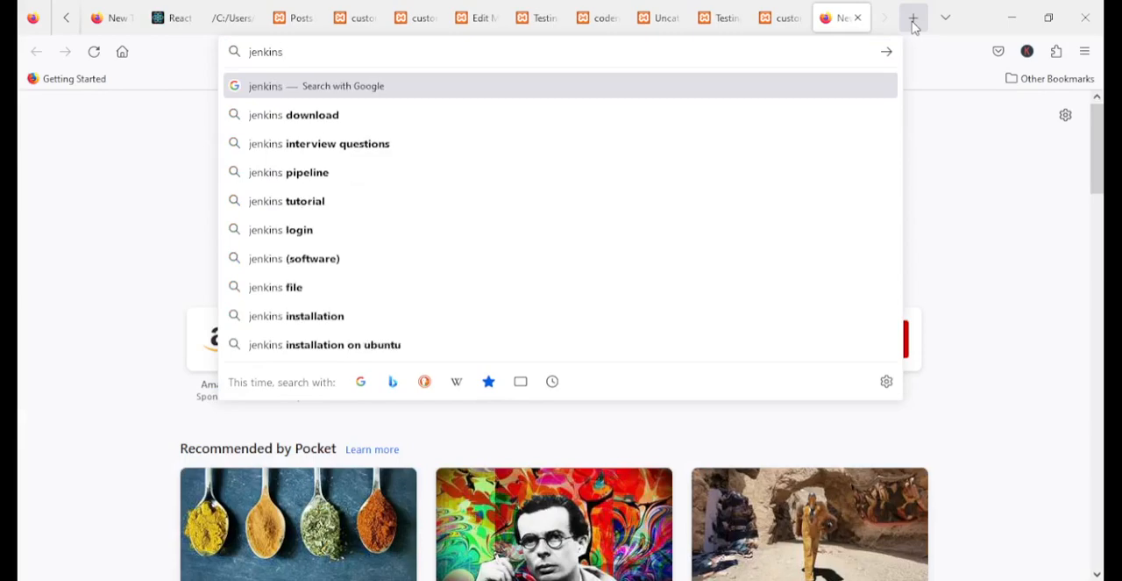
key("Down")
key("Return")
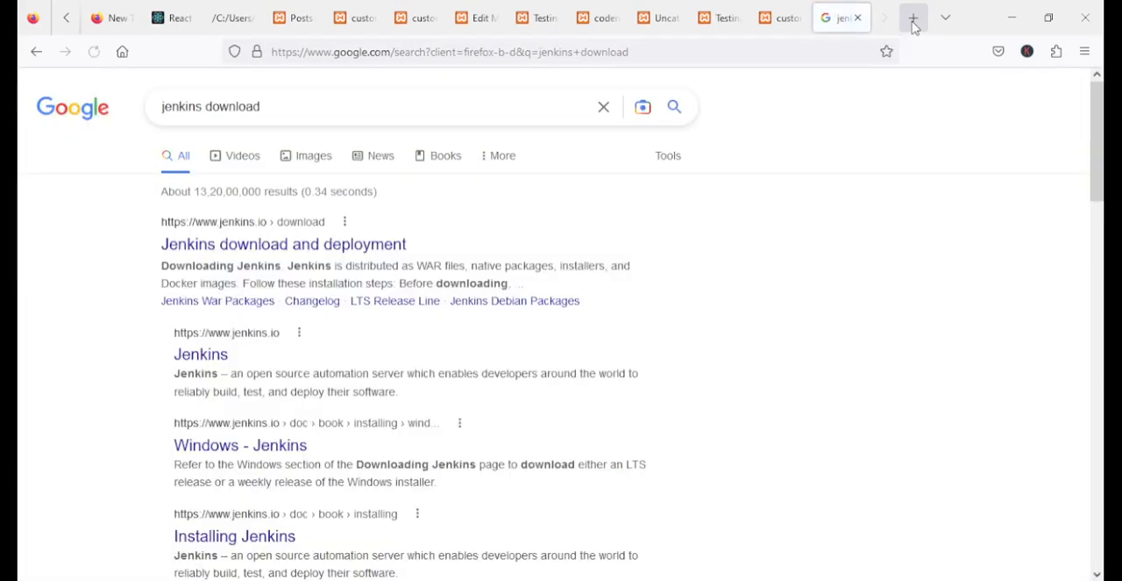
left_click(226, 252)
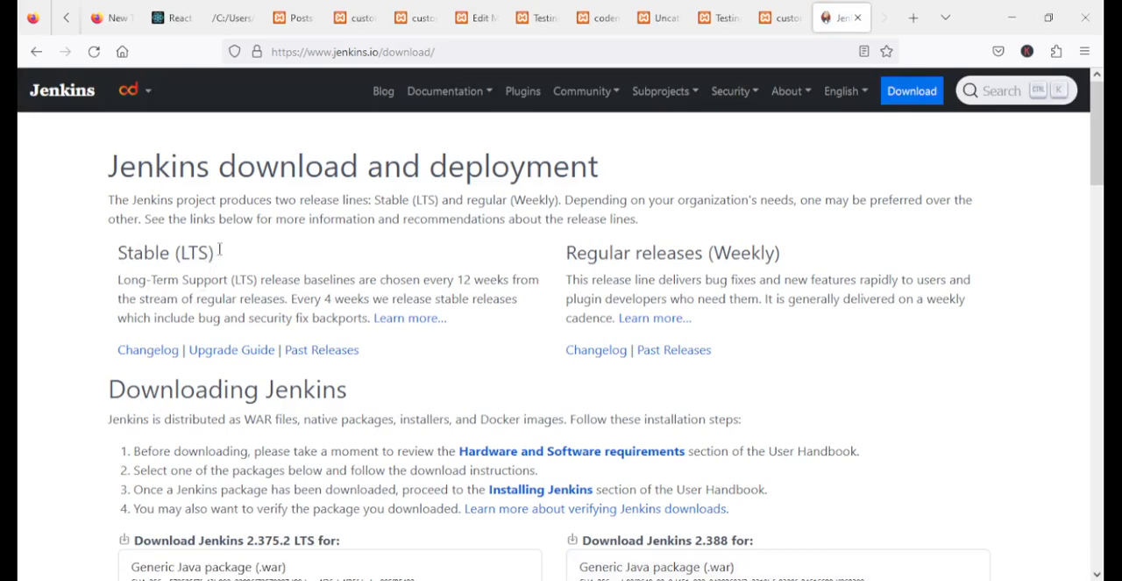
Examine the descriptions of the Stable (LTS) and Regular (Weekly) release lines and the packages offered for each
left_click_drag(218, 252, 156, 253)
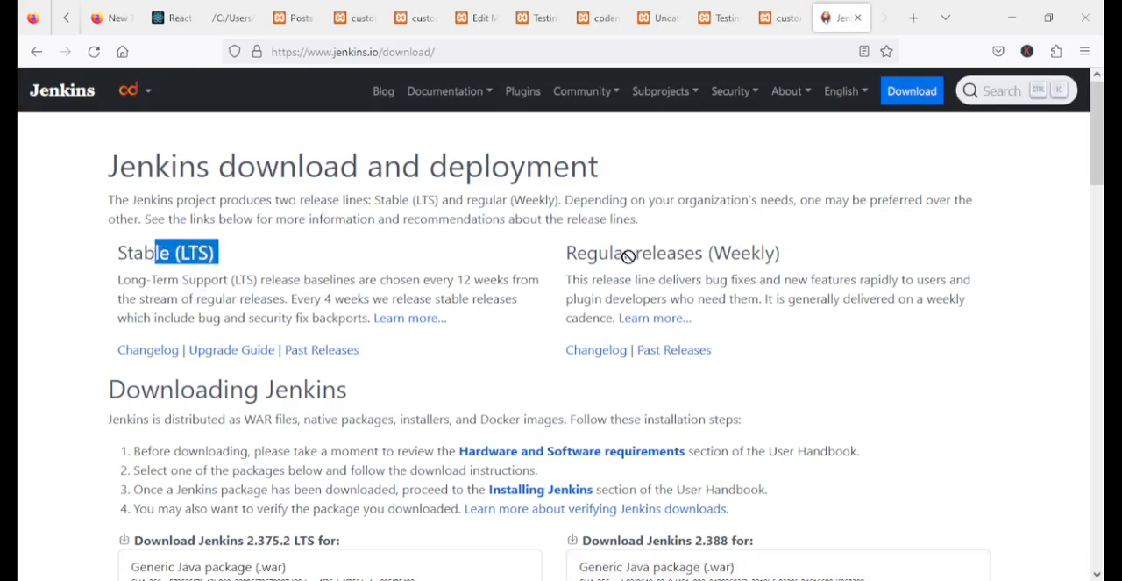
left_click(227, 254)
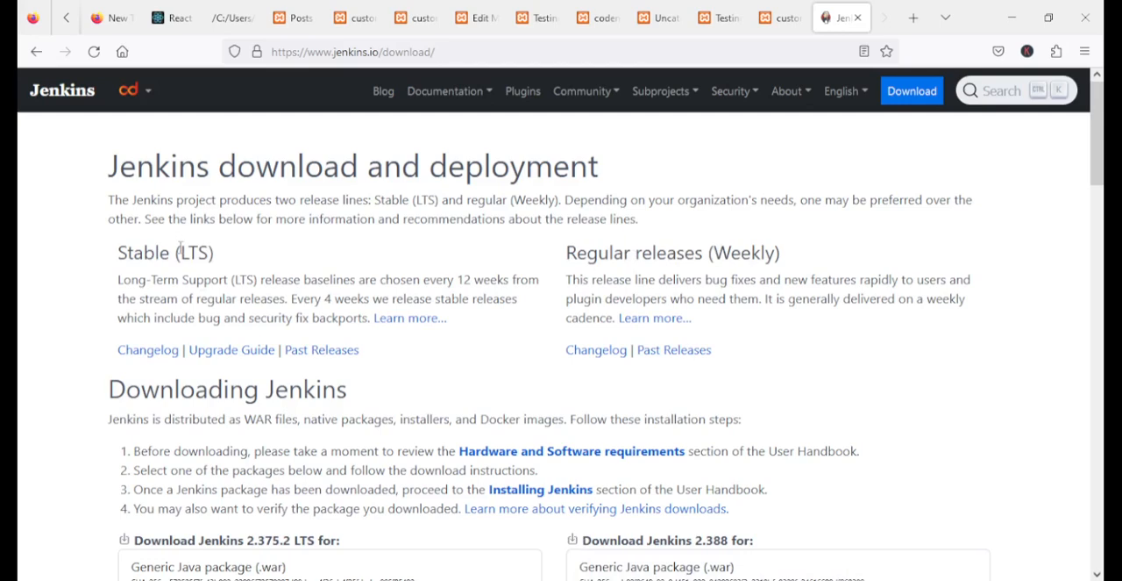
double_click(127, 254)
left_click_drag(184, 253, 221, 252)
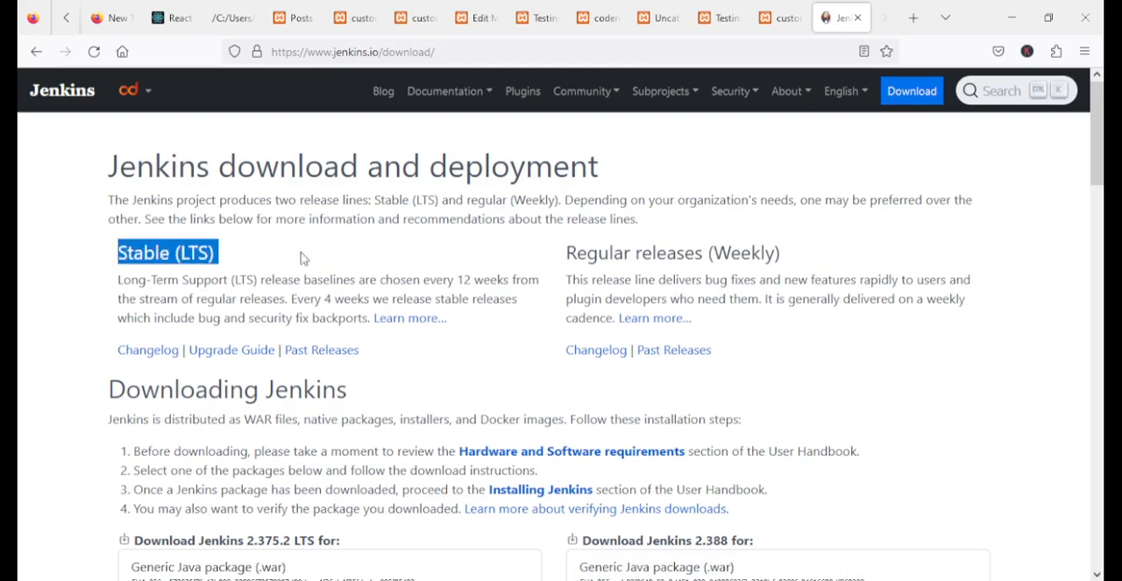
left_click_drag(118, 279, 301, 280)
left_click_drag(442, 280, 515, 280)
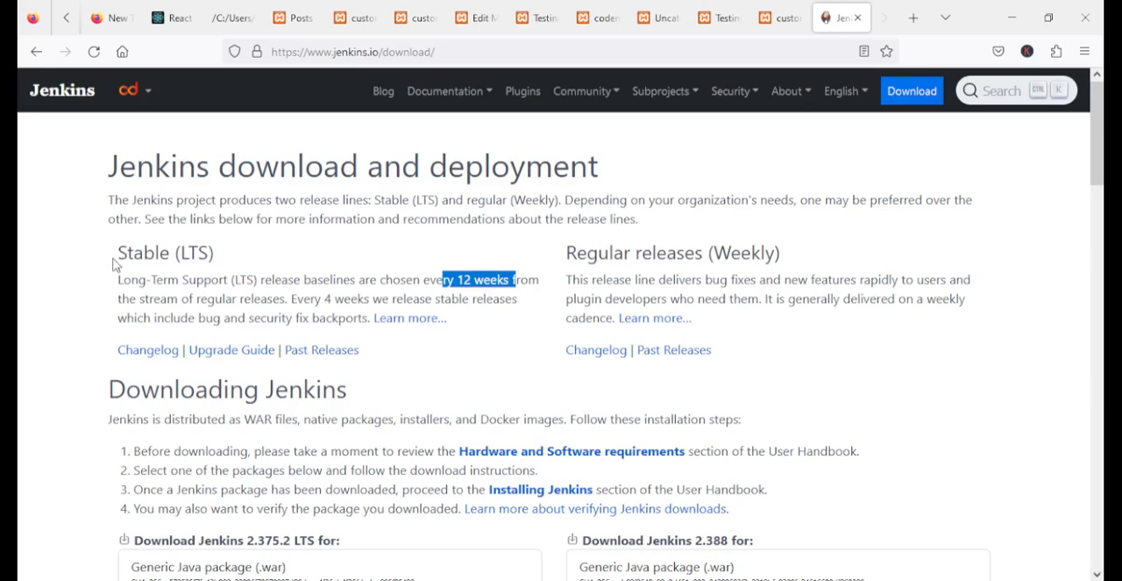
left_click_drag(114, 261, 505, 283)
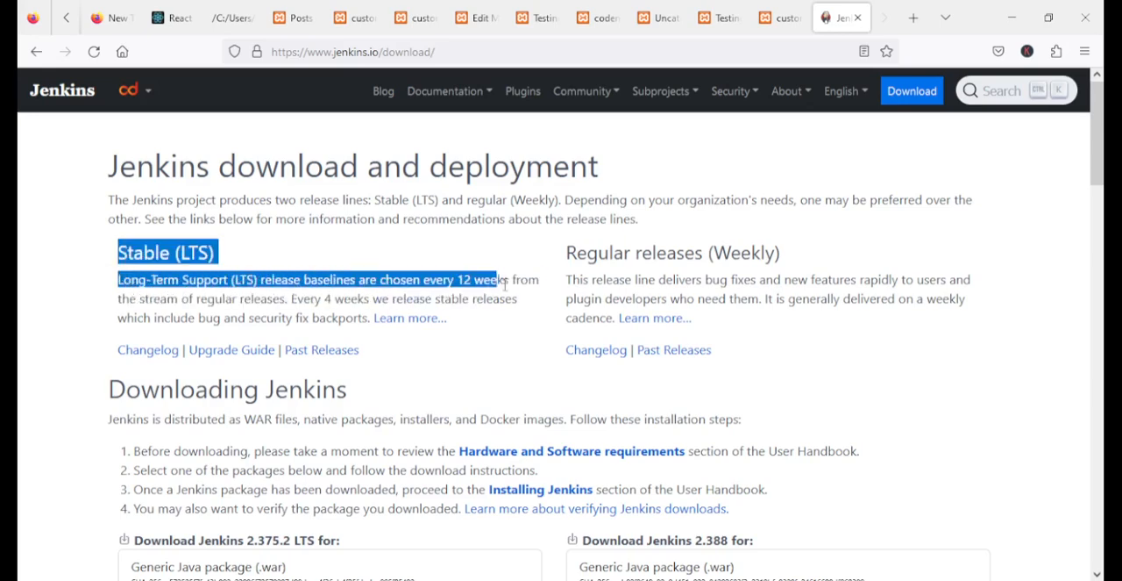
left_click(585, 258)
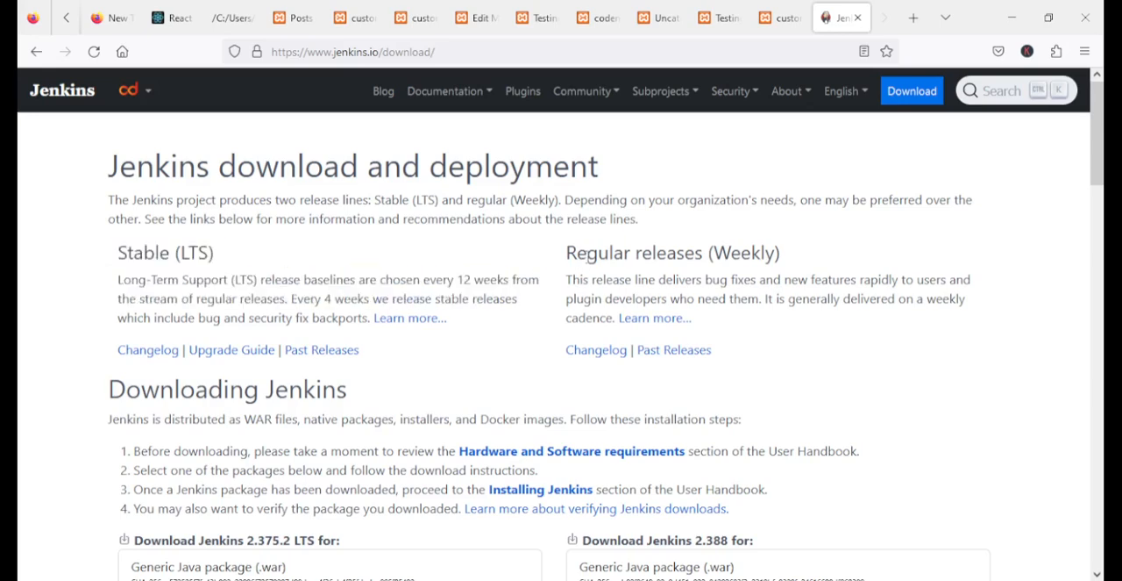
double_click(588, 254)
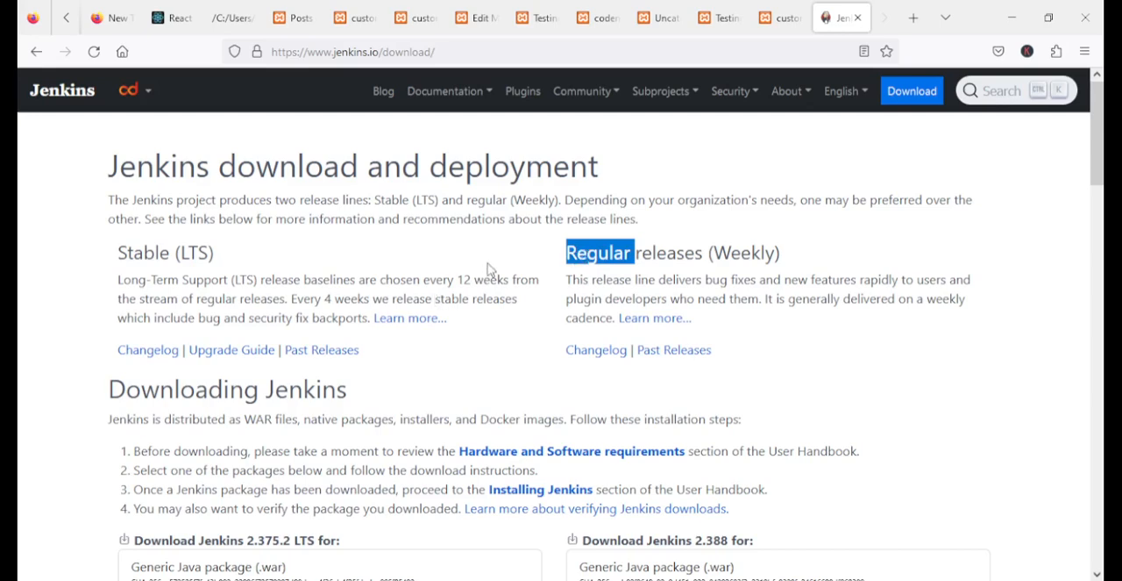
left_click_drag(767, 280, 721, 279)
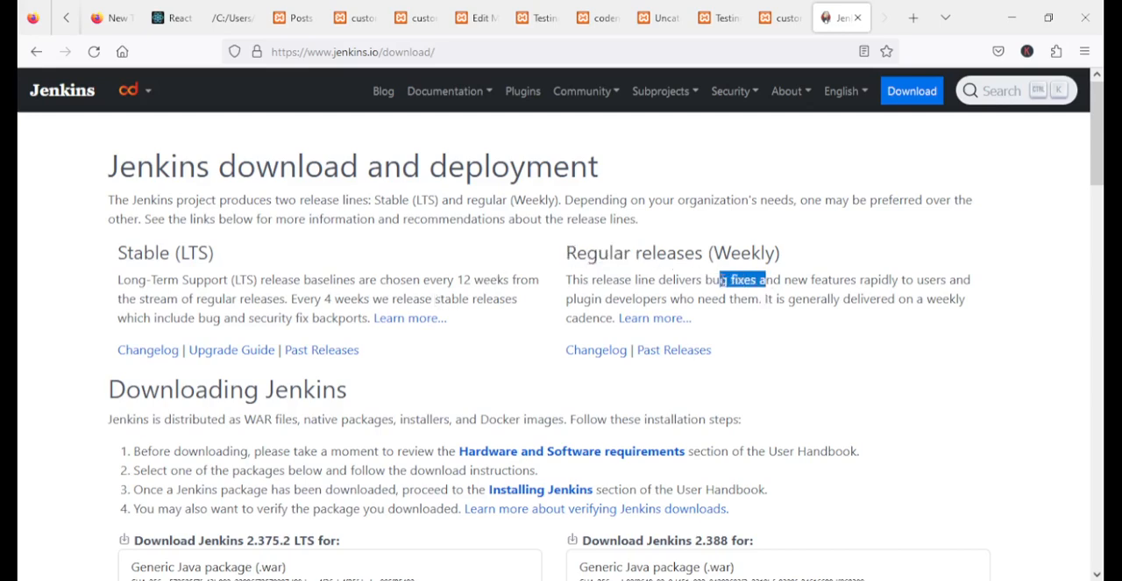
left_click_drag(866, 281, 595, 278)
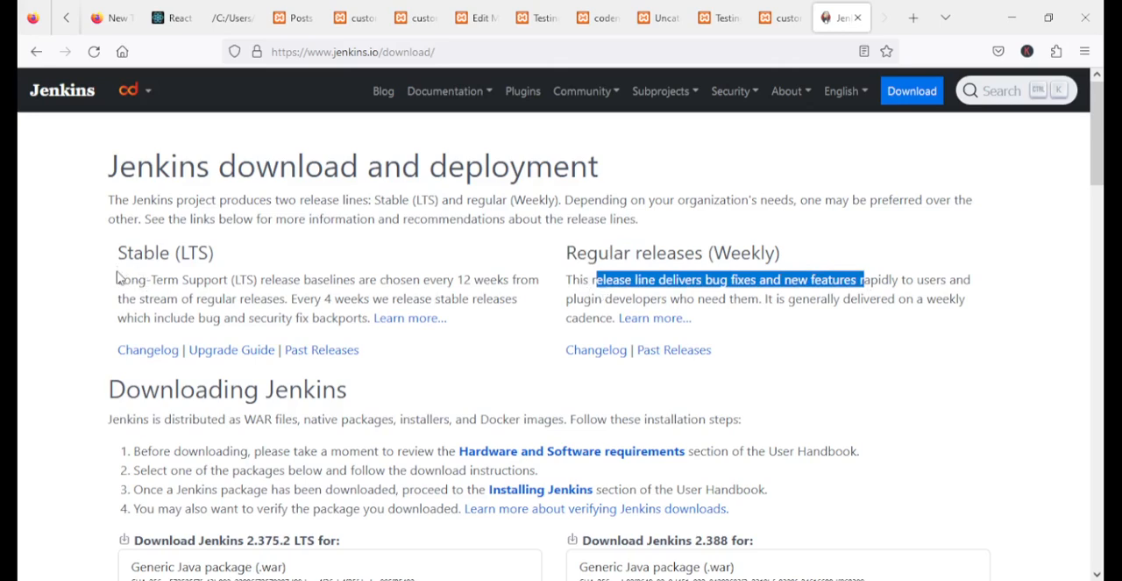
left_click_drag(115, 261, 471, 279)
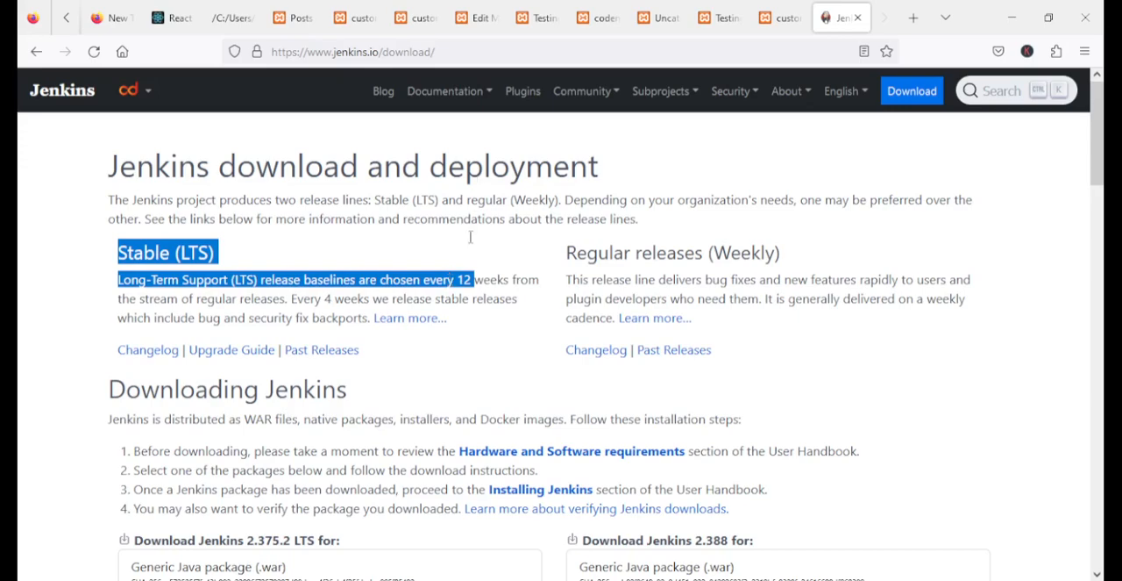
scroll(403, 412, "down", 2)
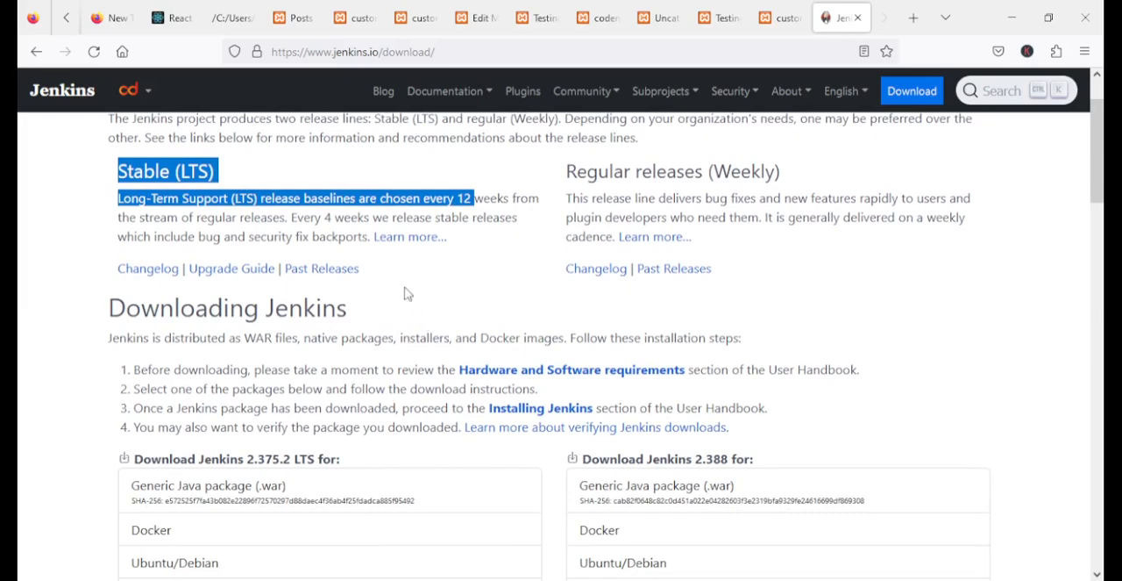
scroll(451, 281, "down", 4)
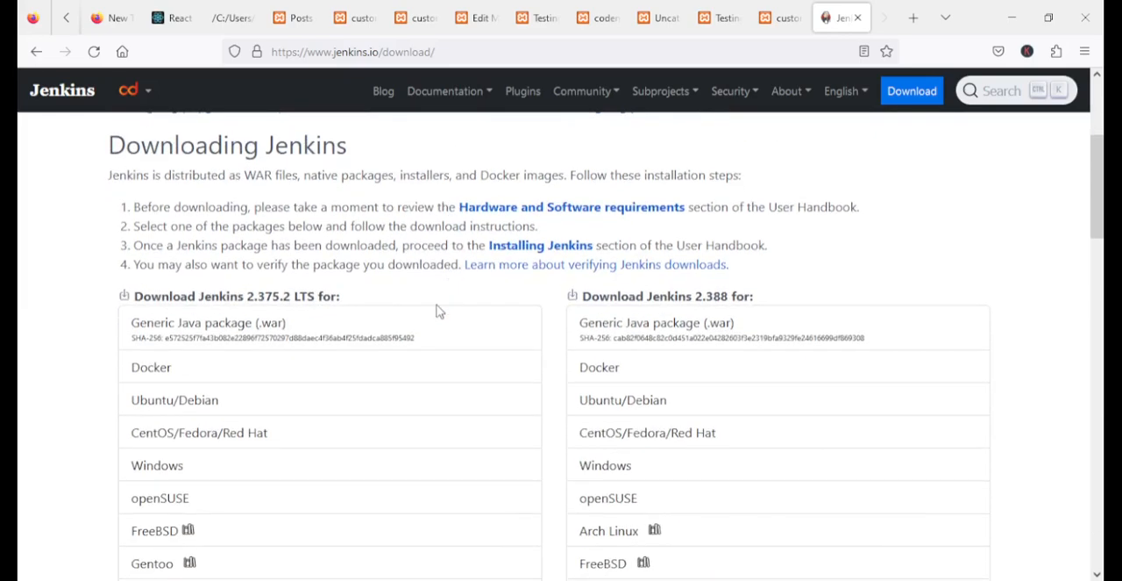
scroll(442, 307, "up", 5)
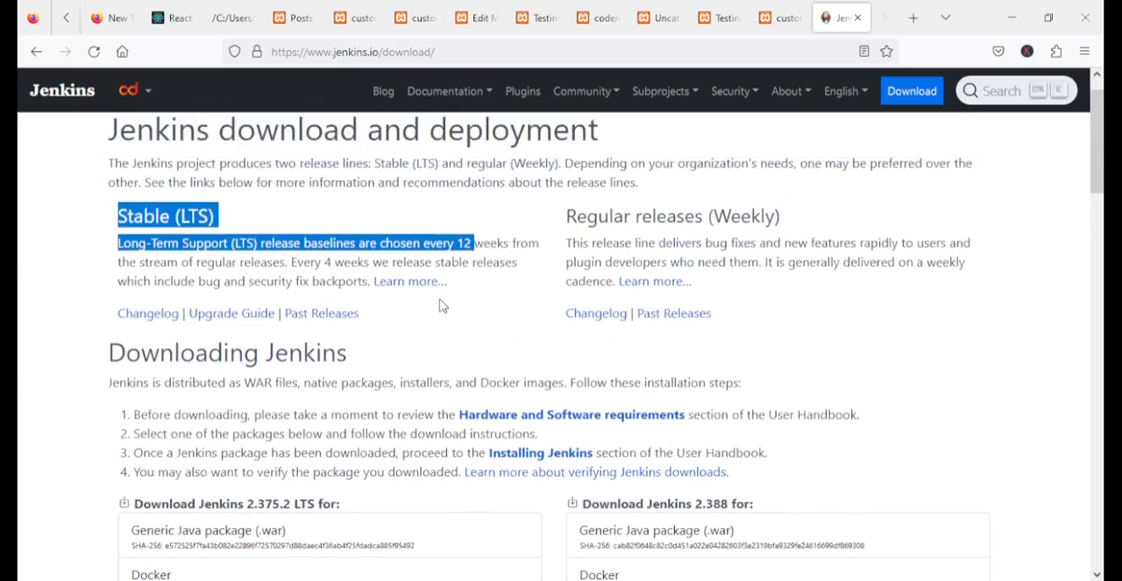
scroll(443, 306, "up", 1)
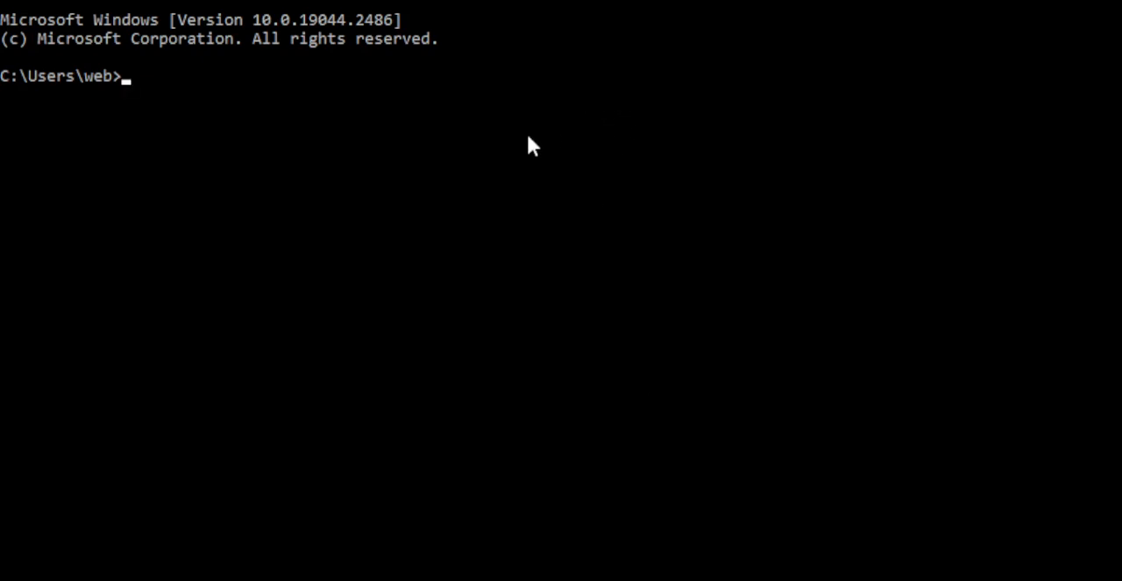
Check the installed Java version in Command Prompt by running java -version
type("java -versi")
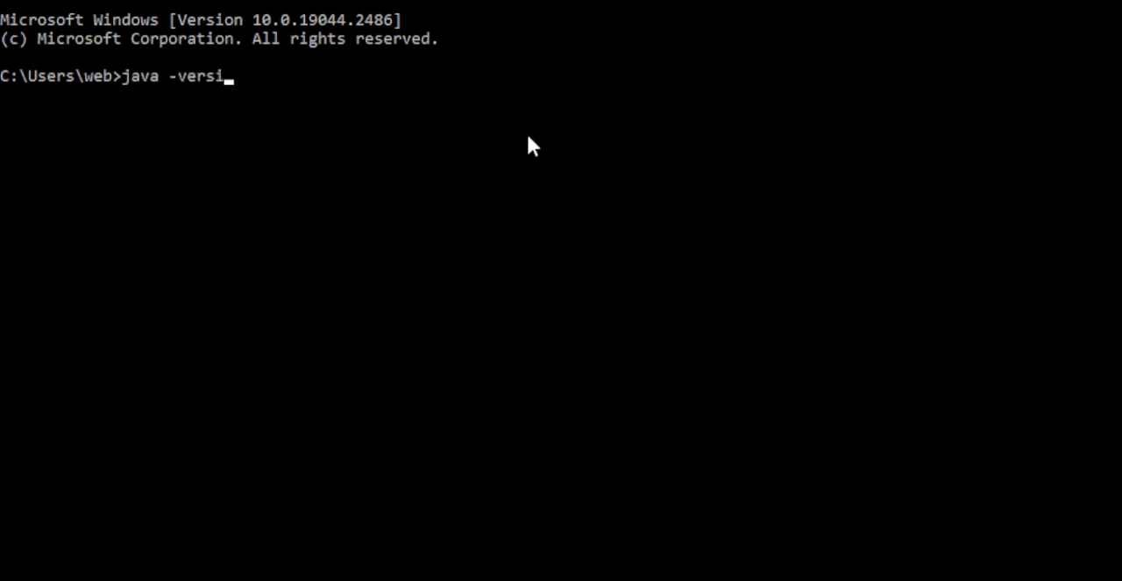
type("on")
key("Return")
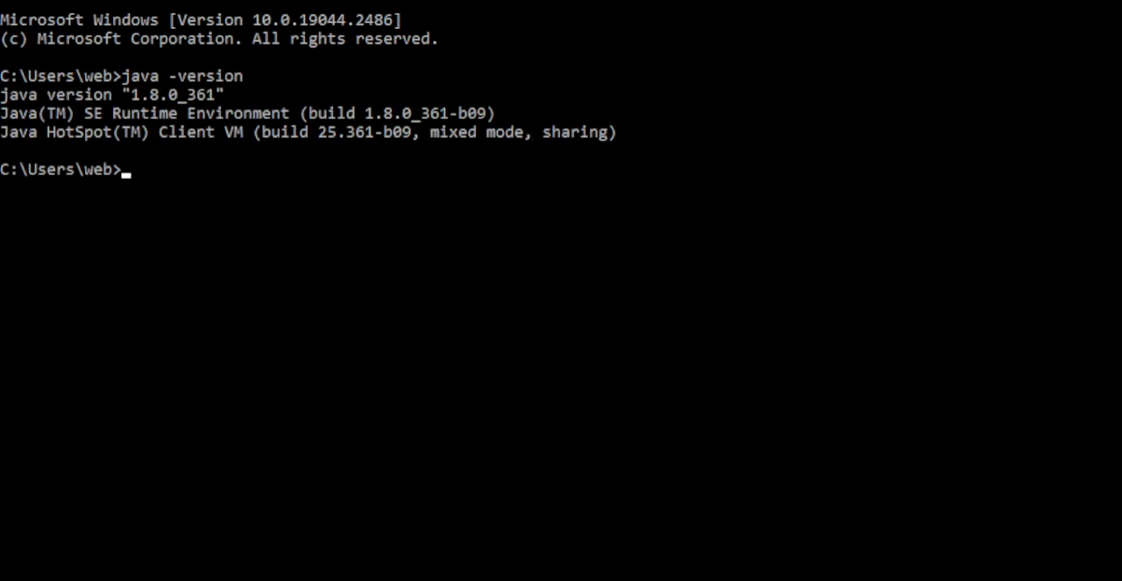
left_click_drag(235, 78, 221, 97)
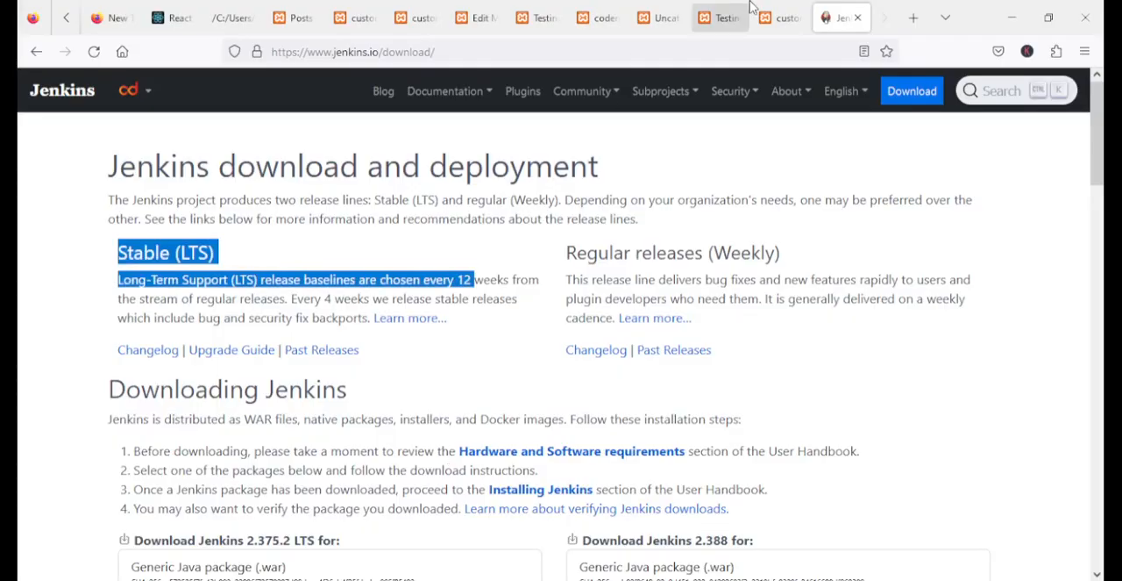
In Firefox, search for "download java" in a new tab and look over the Download Java for Windows page
left_click(914, 17)
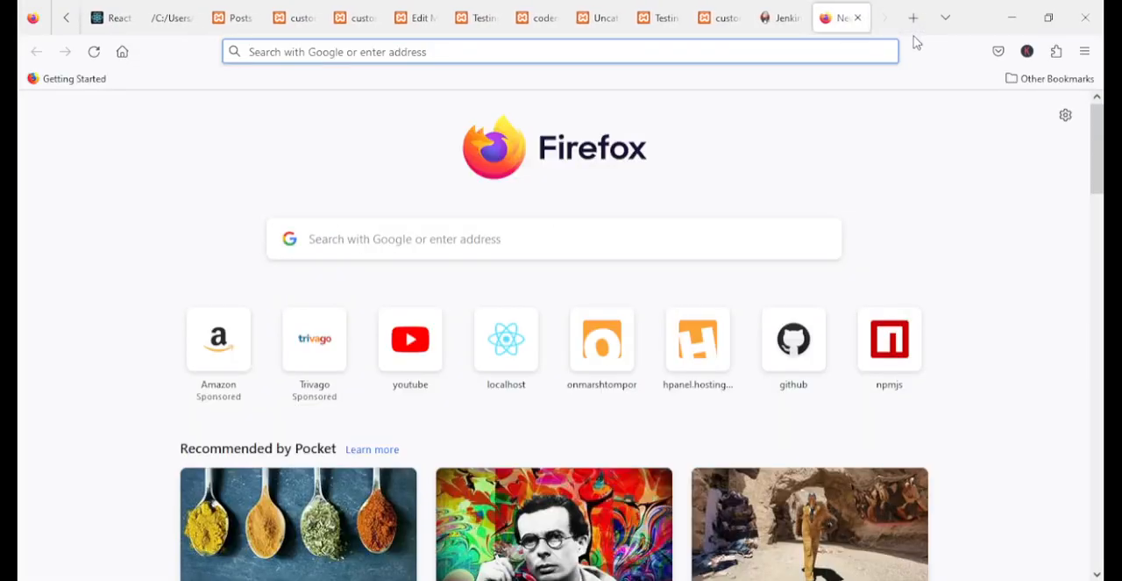
type("down")
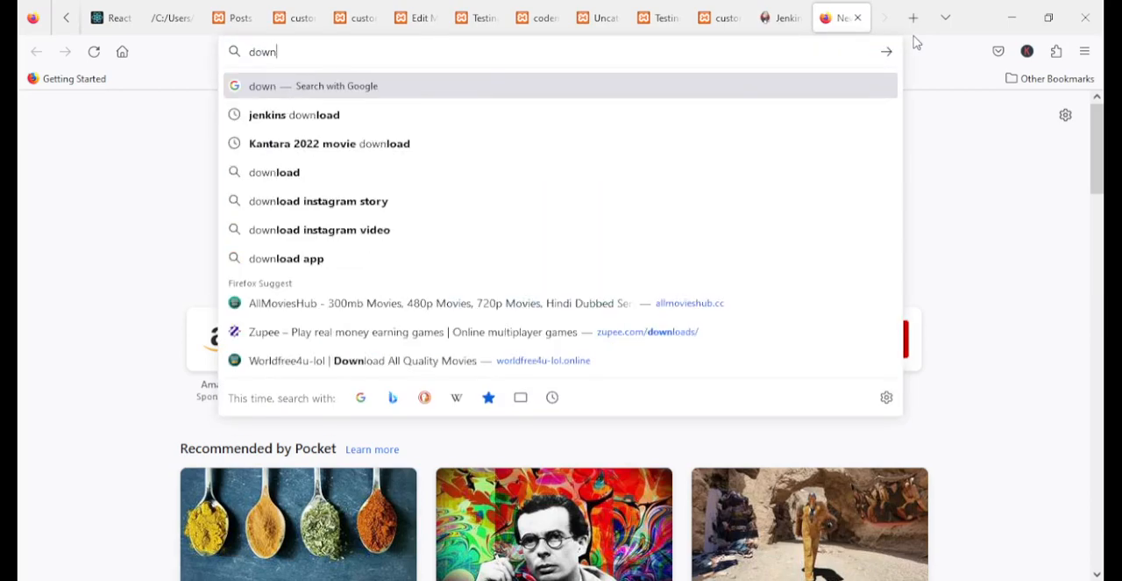
type("load java")
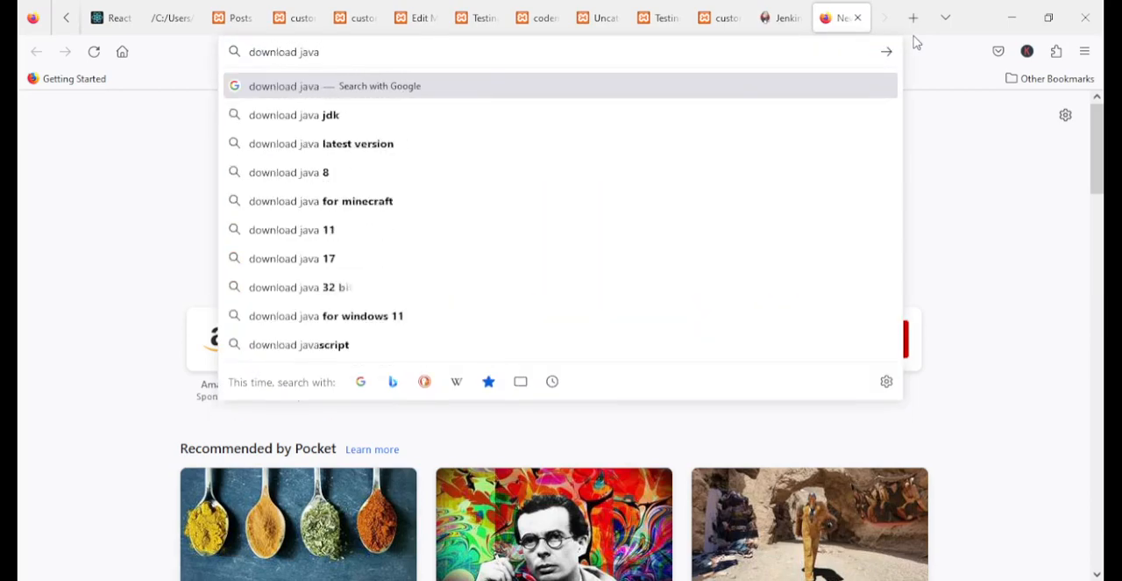
key("Return")
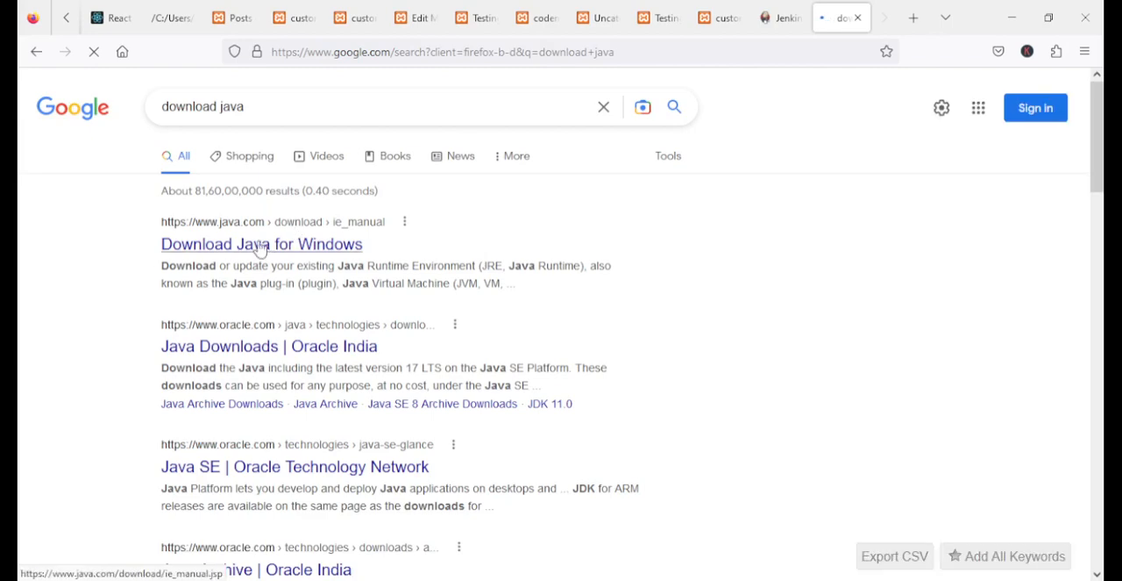
left_click(254, 245)
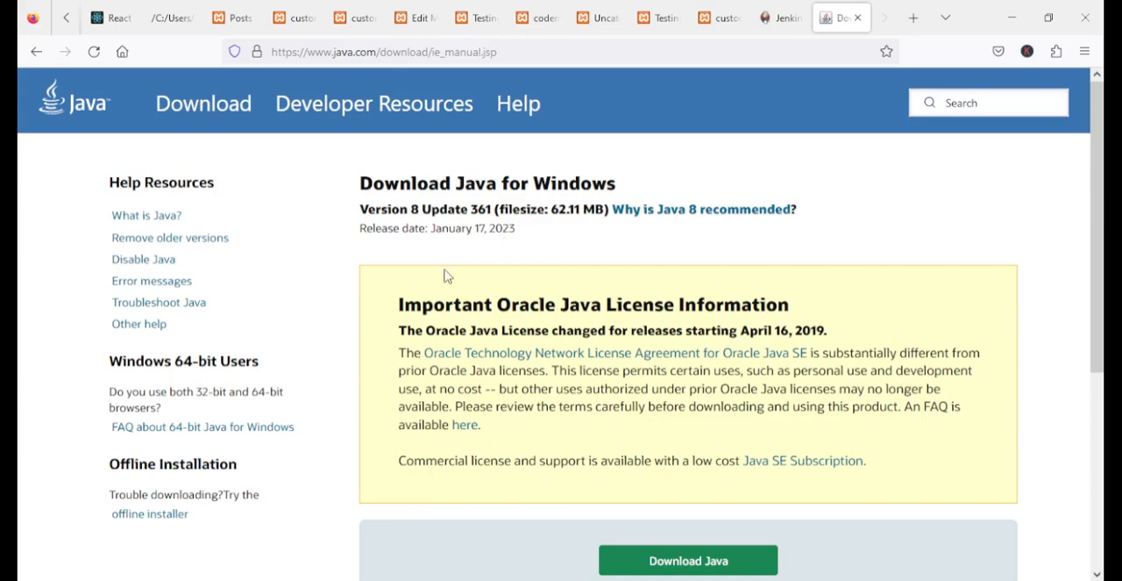
scroll(514, 298, "down", 2)
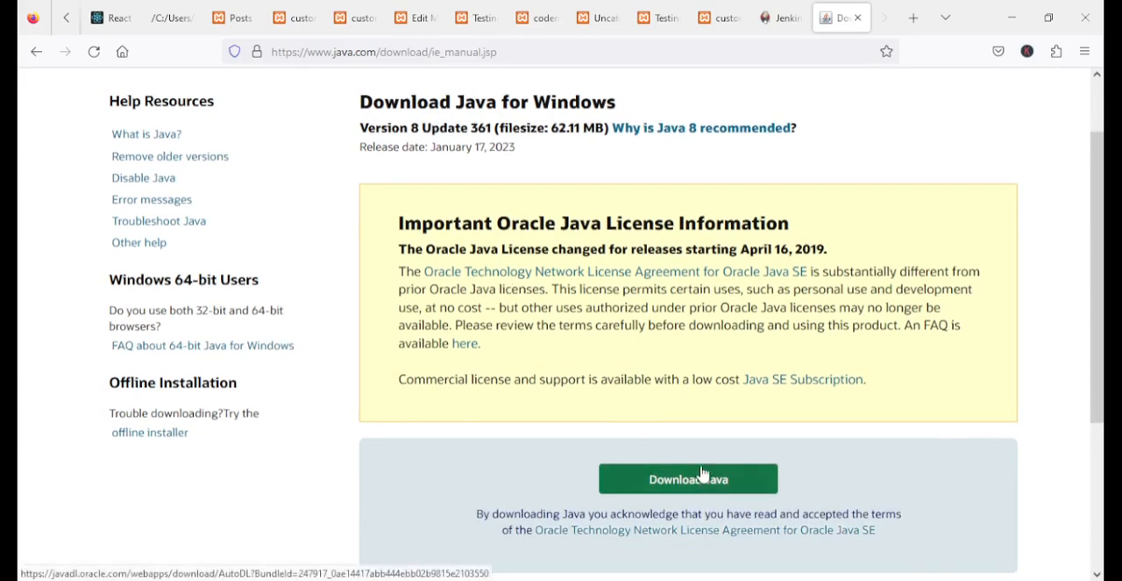
scroll(723, 398, "up", 2)
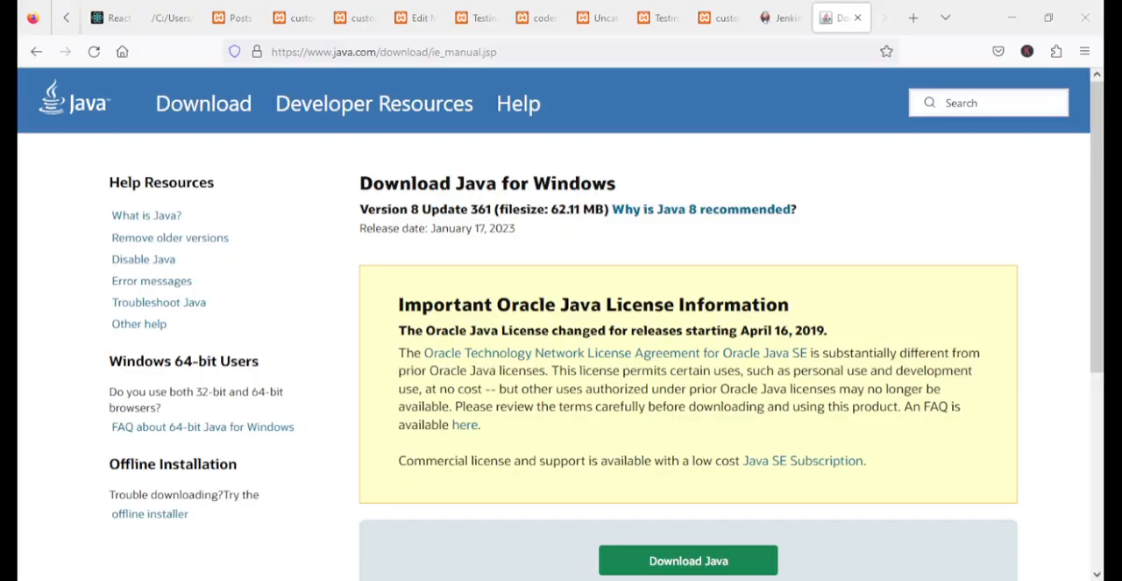
Return to the Jenkins download page and download the Windows installer of Jenkins 2.375.2 LTS
left_click(761, 26)
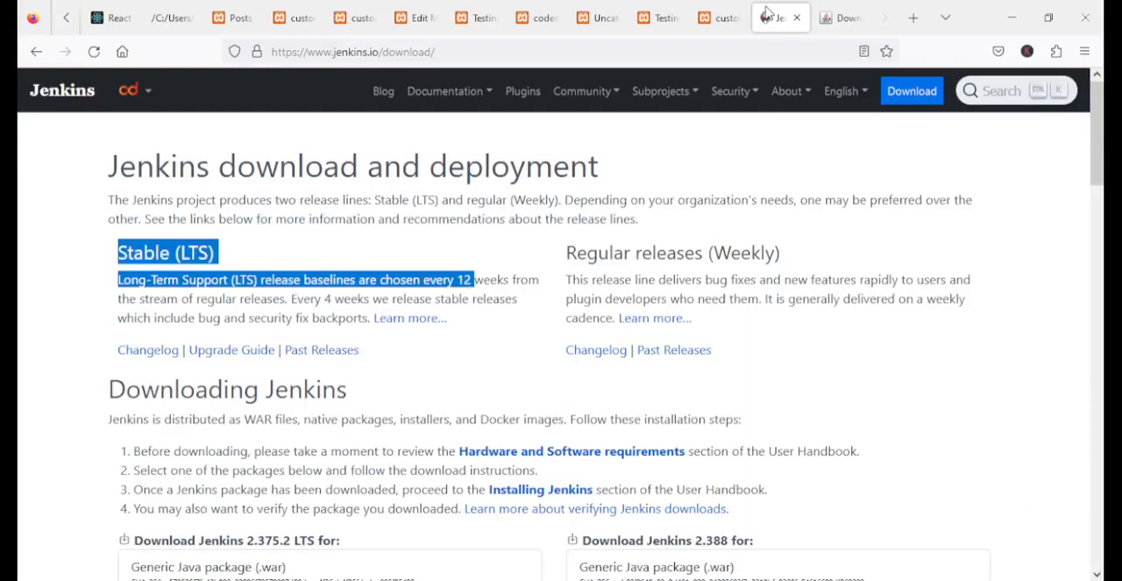
scroll(312, 393, "down", 2)
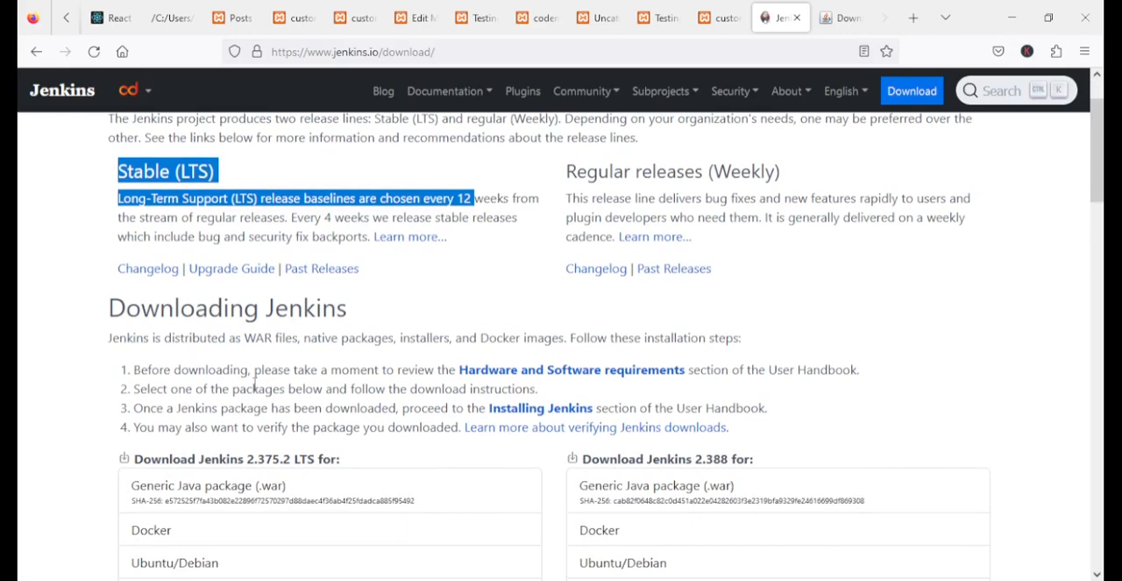
left_click(257, 365)
scroll(257, 365, "down", 5)
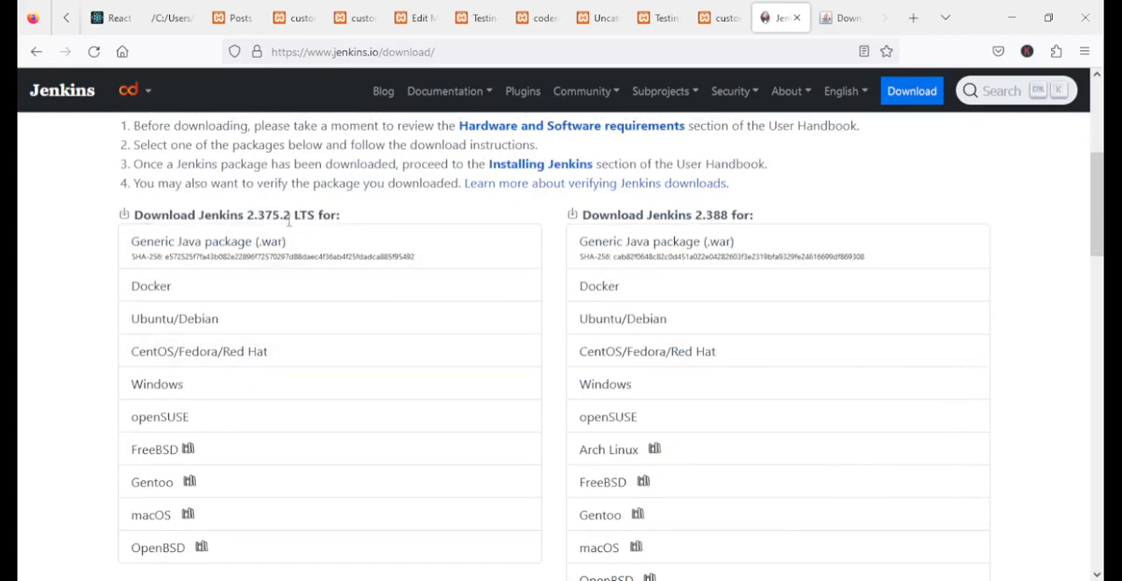
left_click_drag(364, 216, 150, 216)
left_click(126, 220)
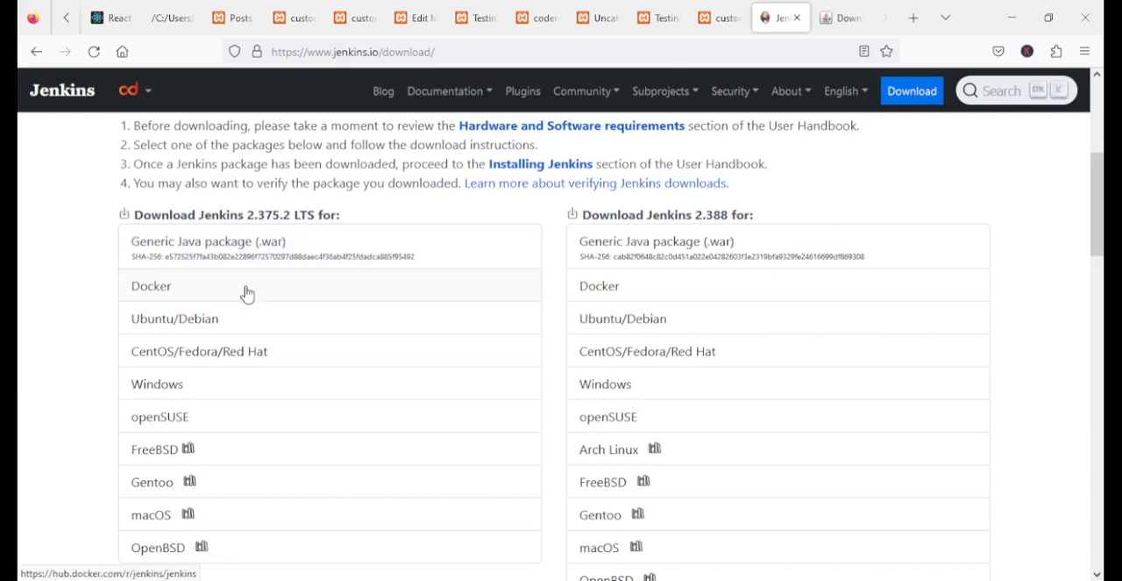
scroll(243, 293, "down", 1)
left_click(169, 308)
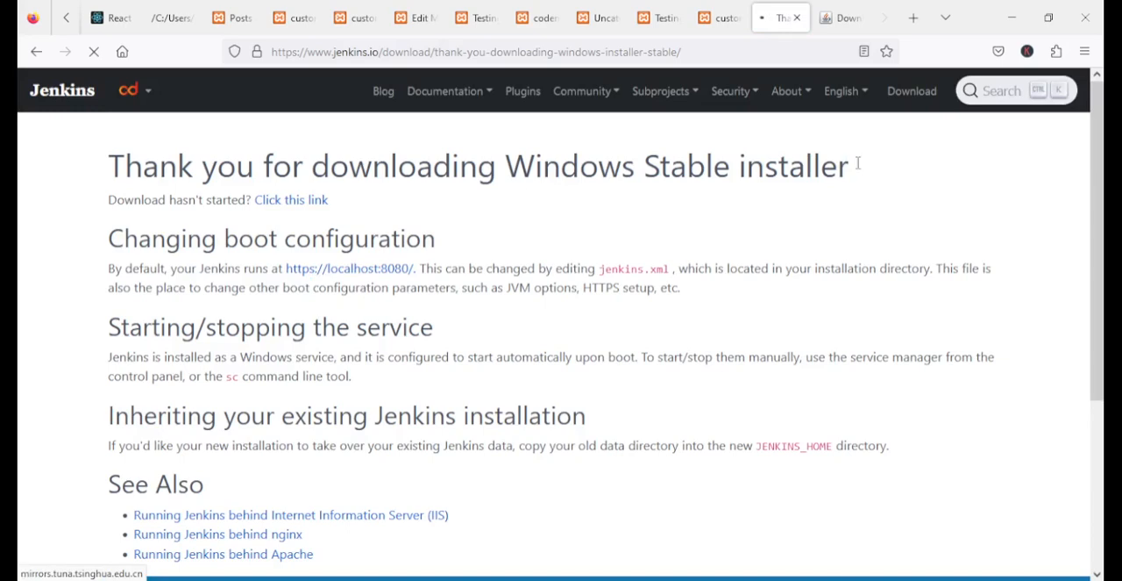
left_click_drag(861, 166, 417, 167)
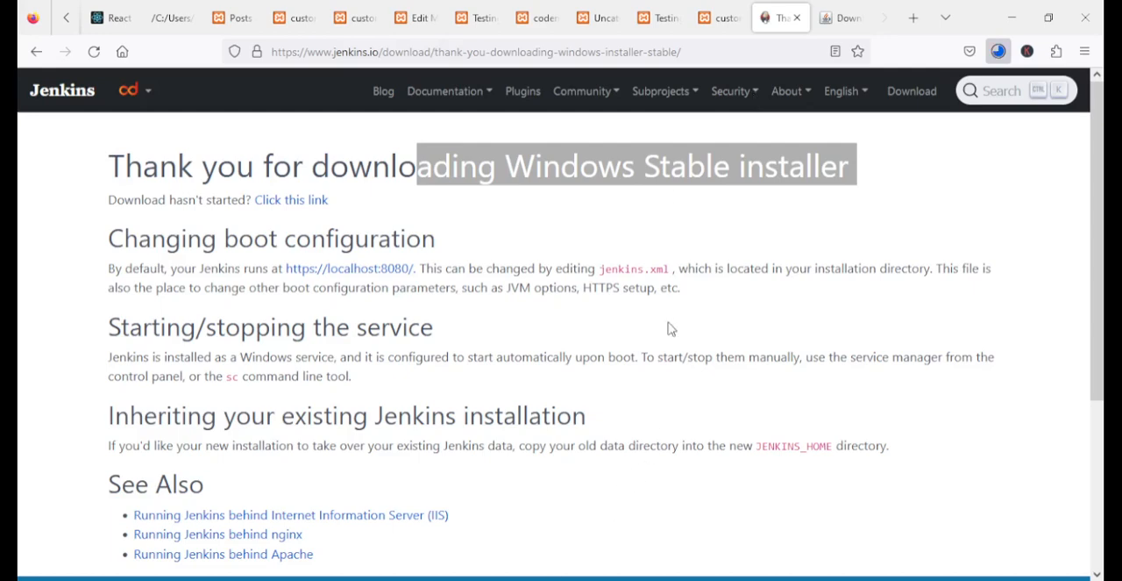
Download the Generic Java package (.war) of Jenkins 2.375.2 LTS and copy jenkins.war from Downloads into the jenkins folder on drive F:
left_click(36, 53)
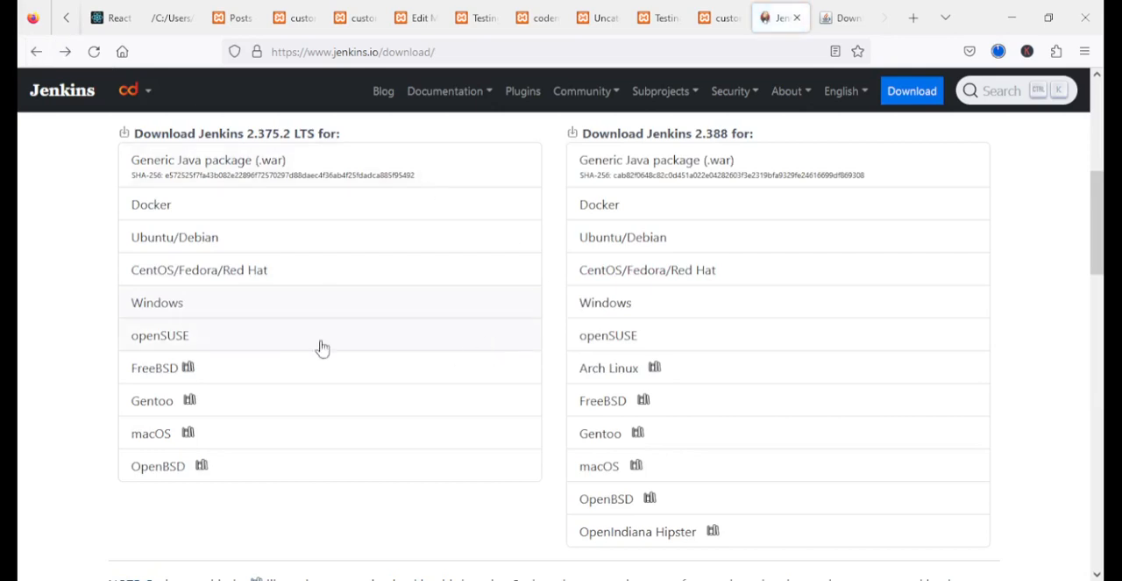
left_click(226, 169)
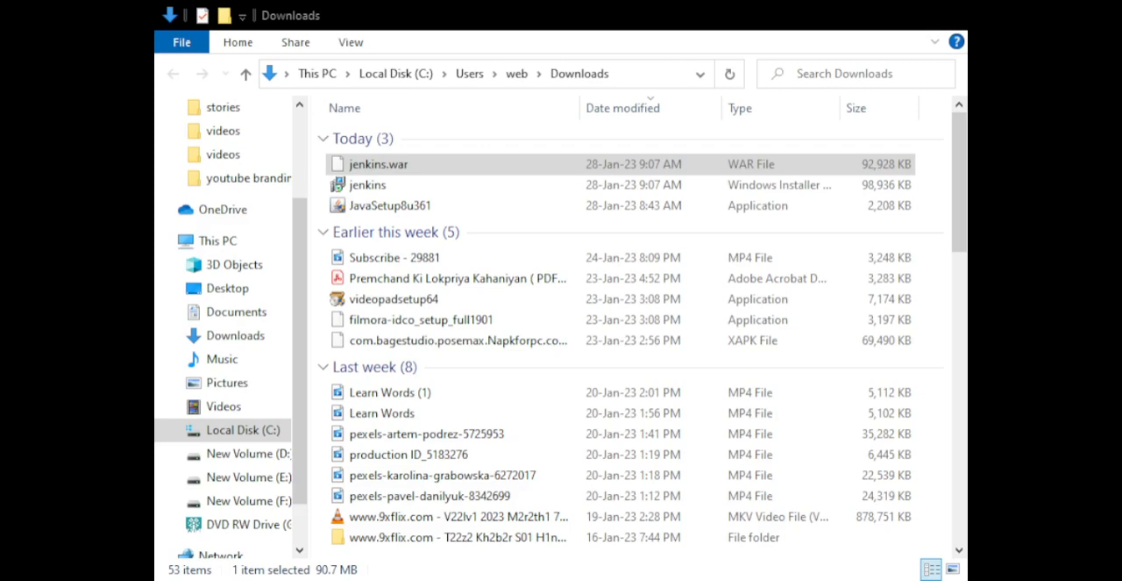
double_click(405, 167)
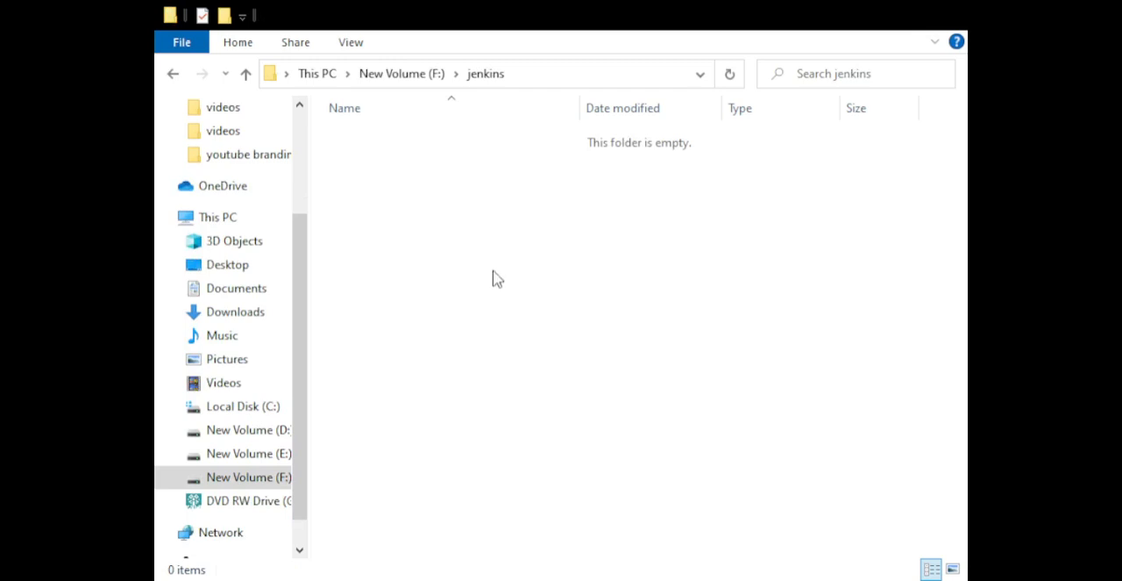
key("ctrl+v")
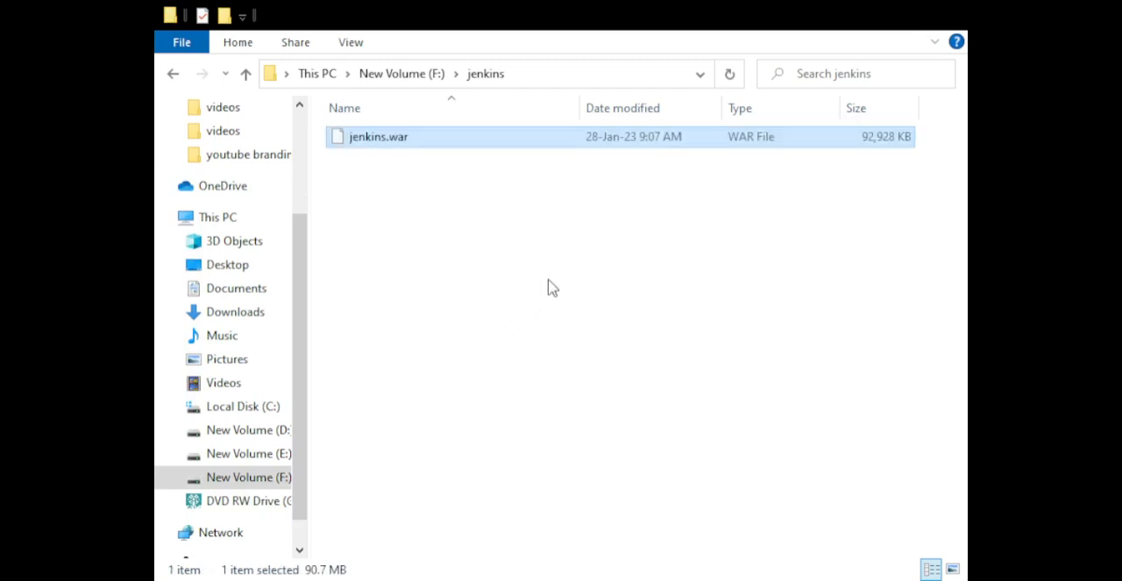
left_click(460, 238)
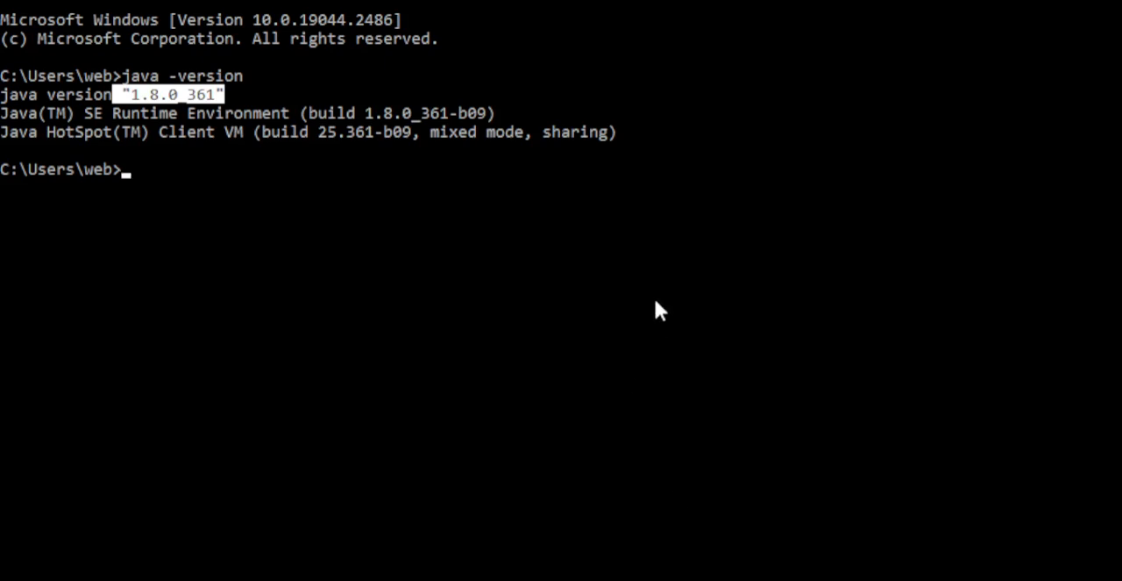
In Command Prompt, switch to drive F: and change into the jenkins folder
type("F:")
key("Return")
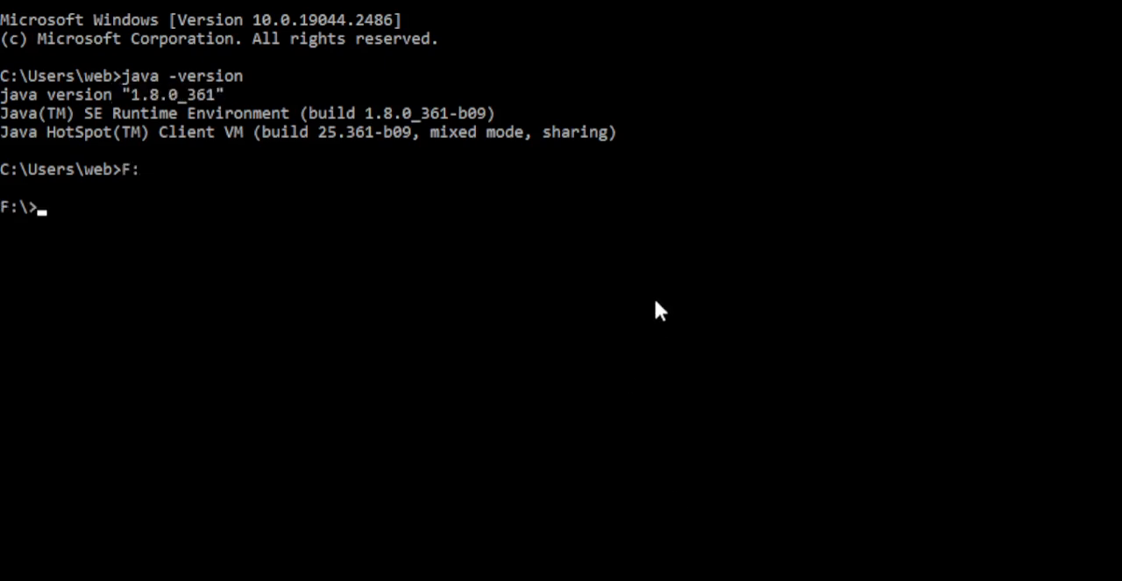
type("cd")
key("Tab")
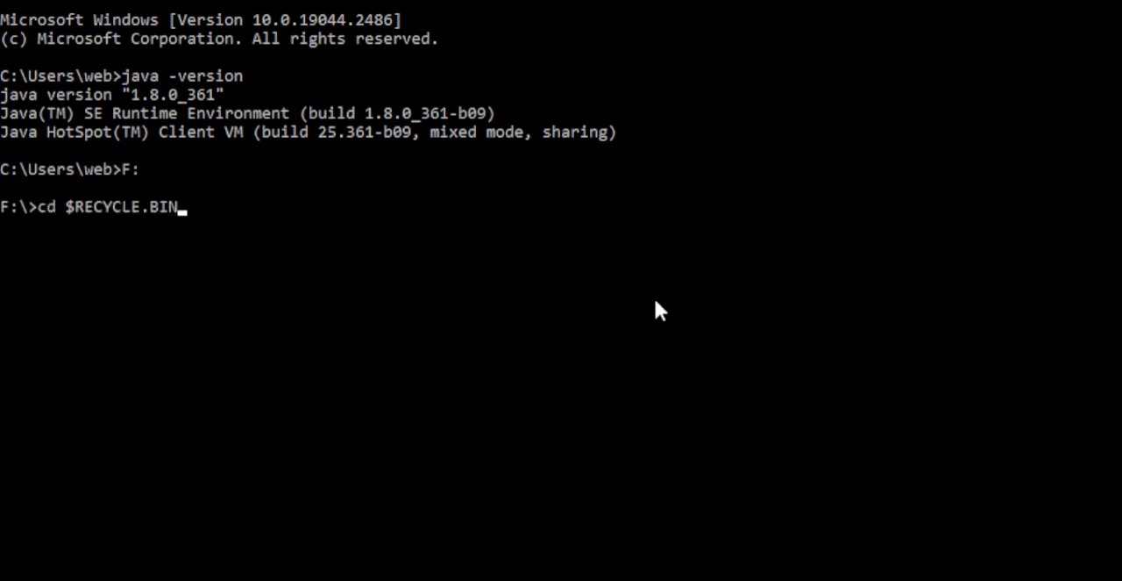
key("Tab")
key("Tab")
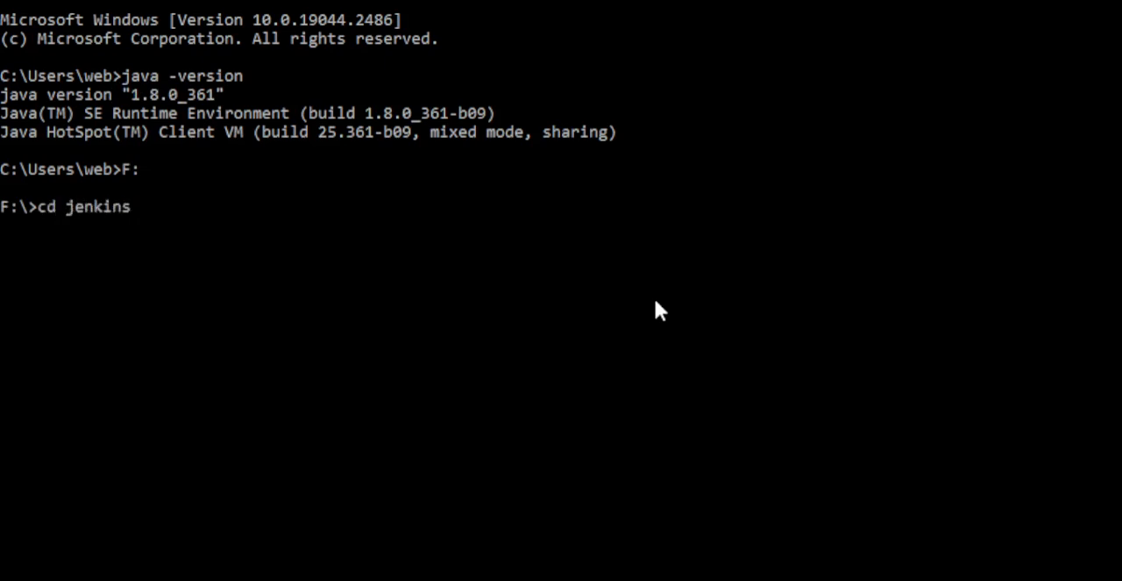
key("Return")
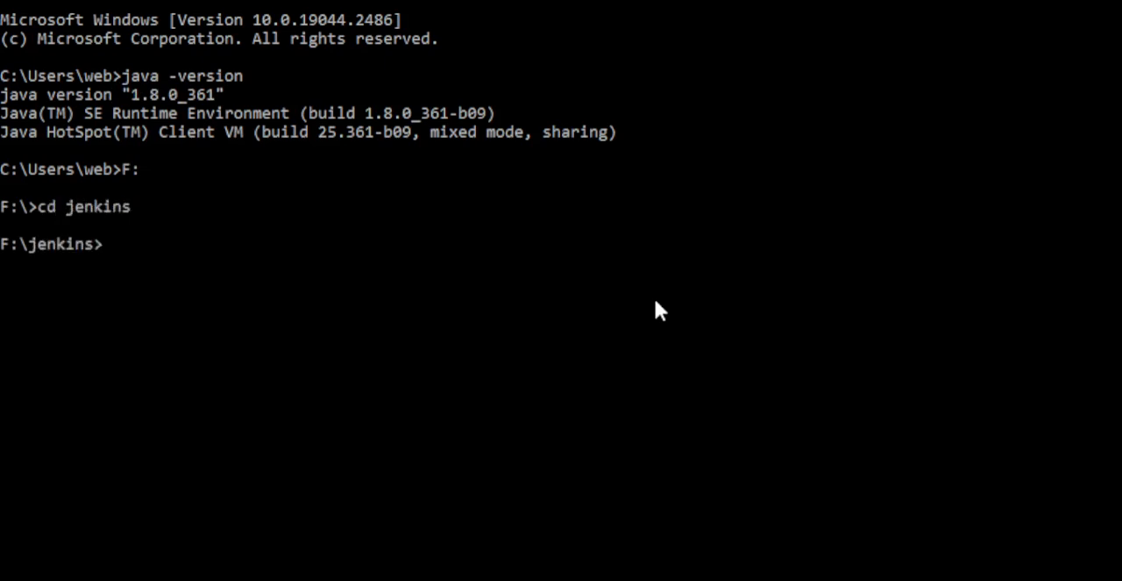
Try to start Jenkins on port 9090 by running java -jar jenkins.war --httpPort=9090
type("cd")
key("BackSpace")
key("BackSpace")
key("BackSpace")
type("java -jar")
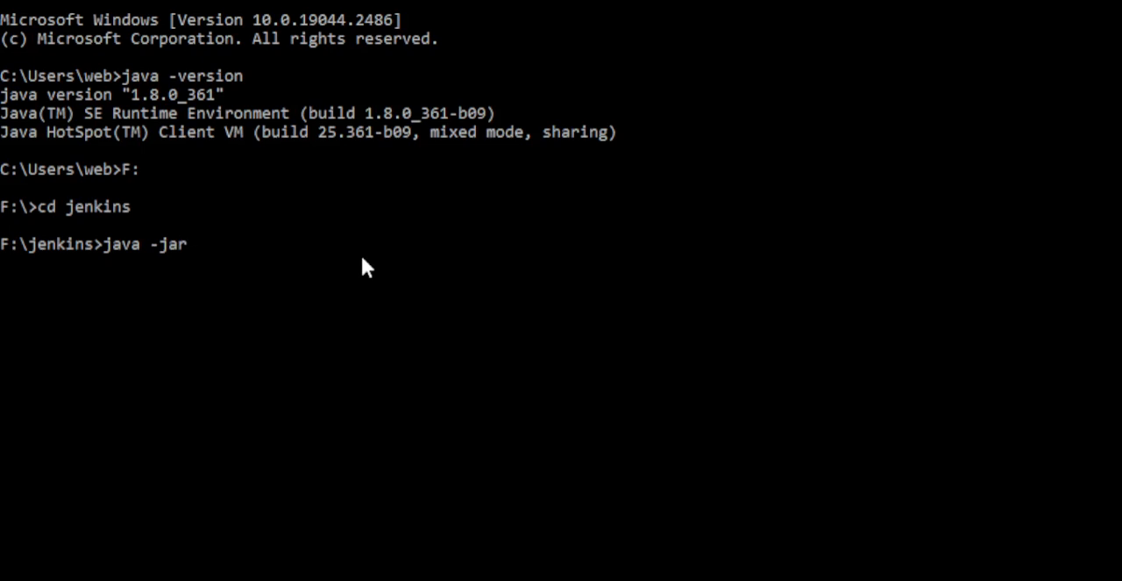
type(" jenkins")
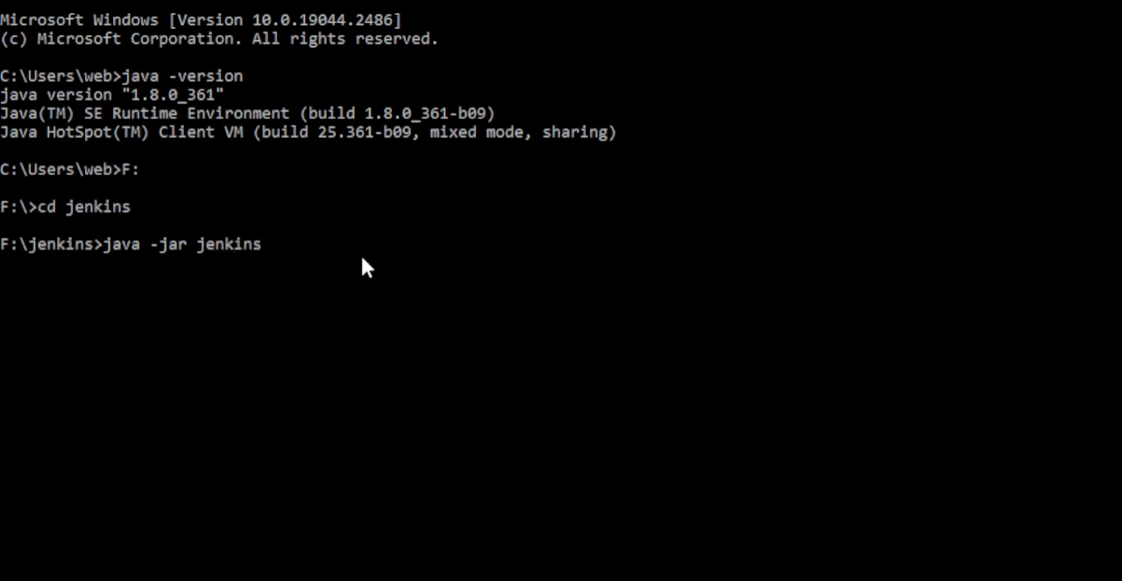
type(".war")
type("--httpPort=")
type("9090")
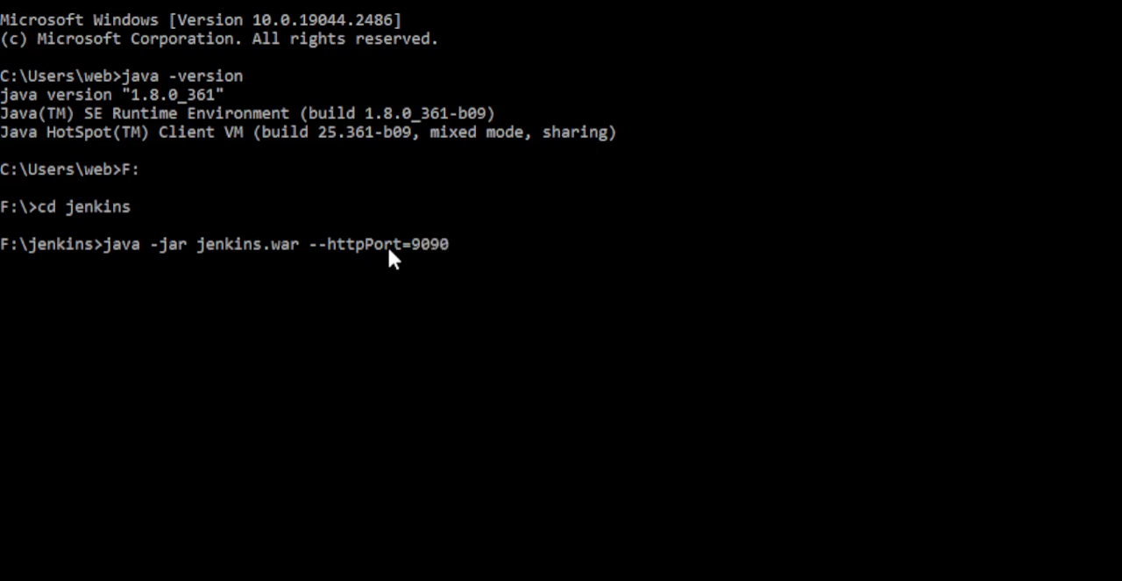
key("Return")
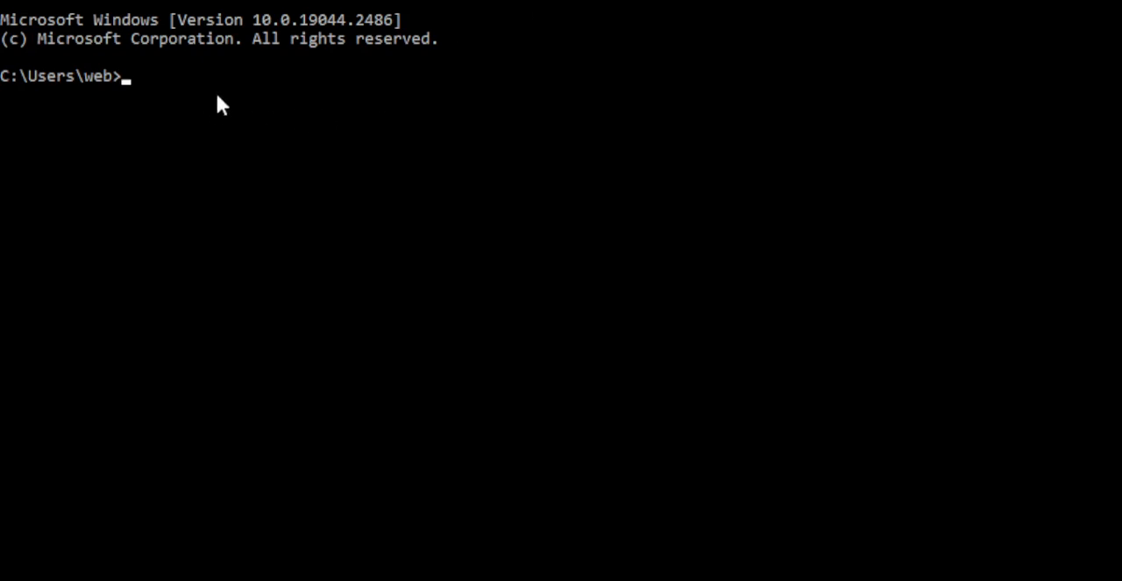
Check the installed Java version again in a new Command Prompt session with java -version
type("java -versio")
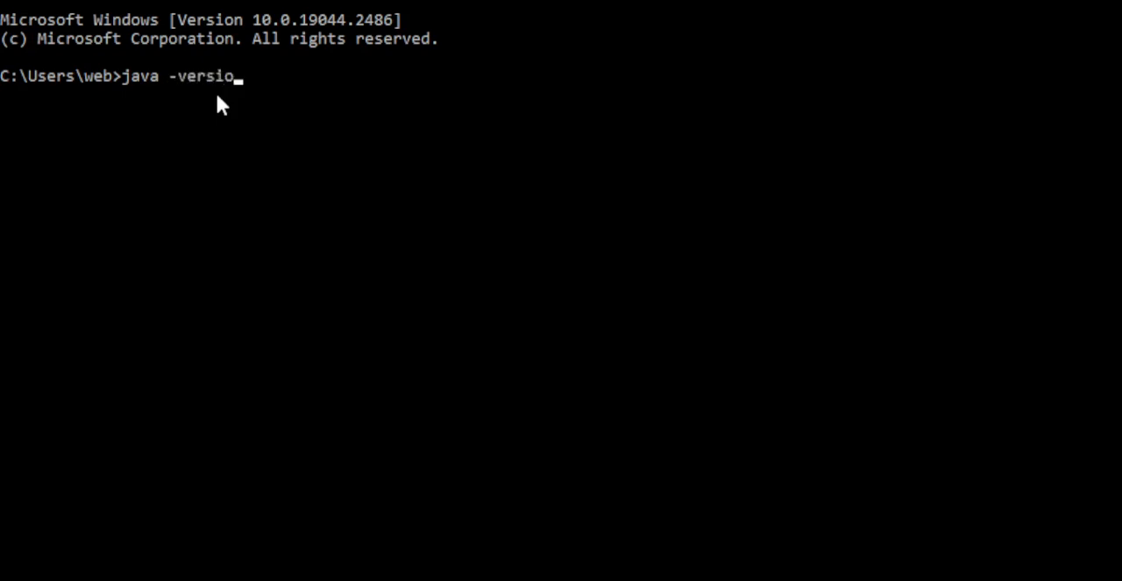
type("n")
key("Return")
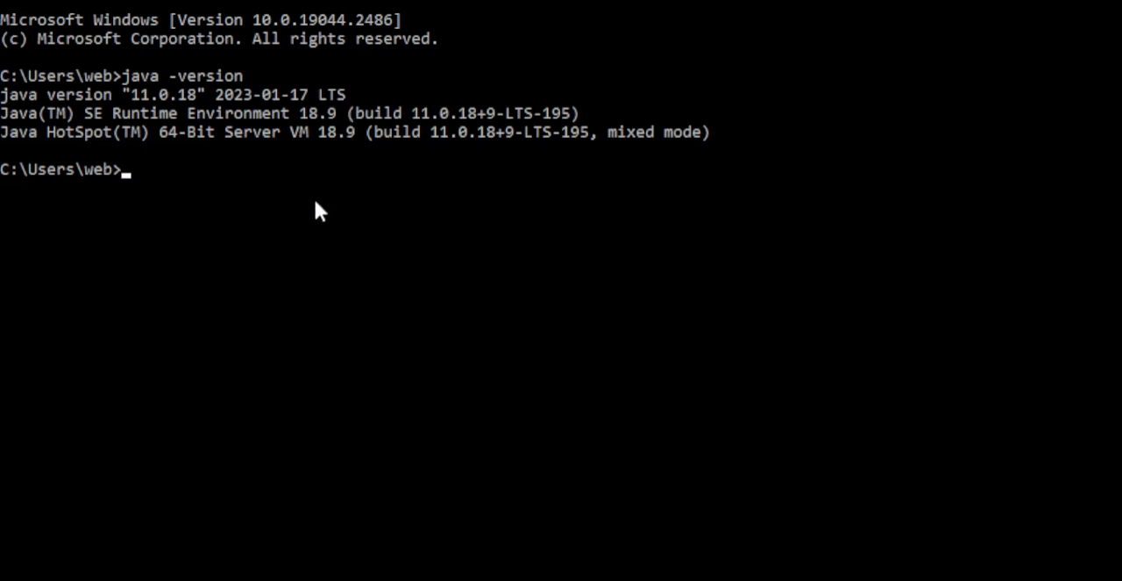
Change the new Command Prompt session's working directory to F:\jenkins
type("F:")
key("Return")
type("cd")
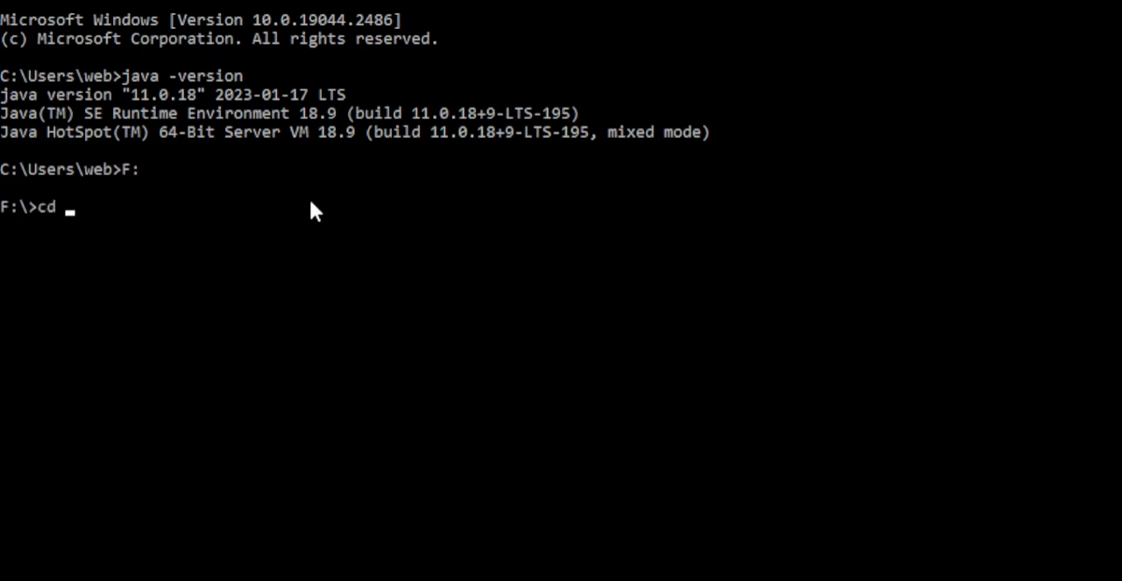
key("Tab")
key("Tab")
key("Tab")
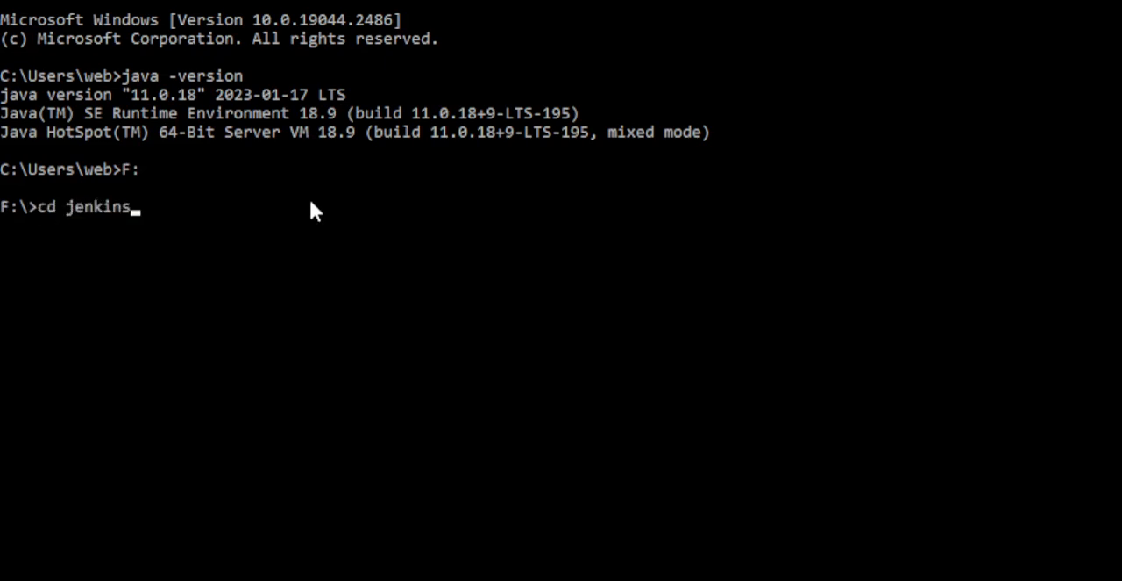
key("Return")
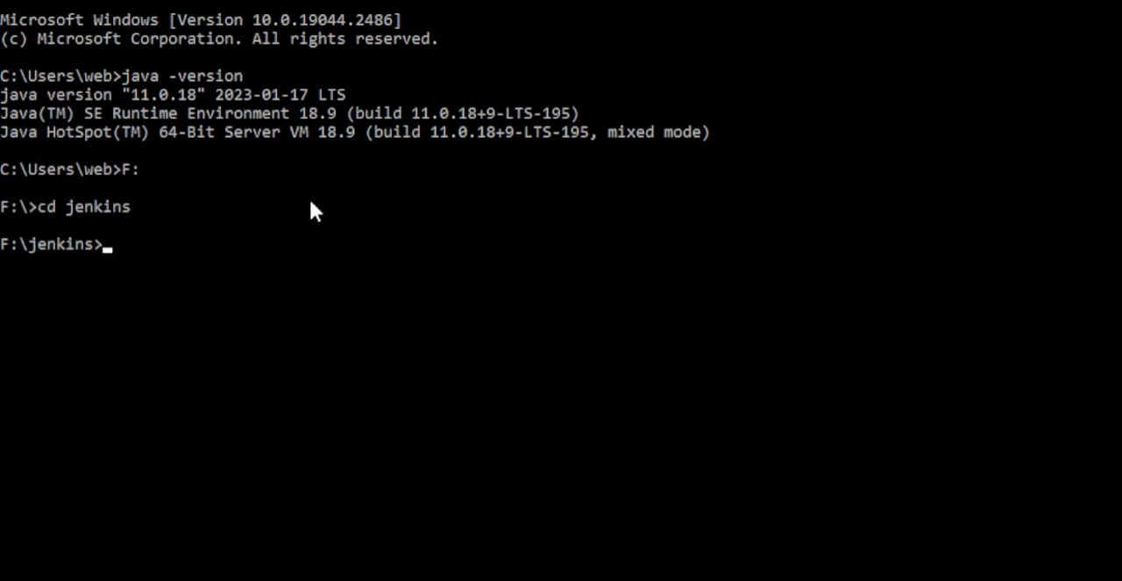
Launch Jenkins from F:\jenkins with java -jar jenkins.war --httpPort=9090 and follow its startup log
type("java -jar ")
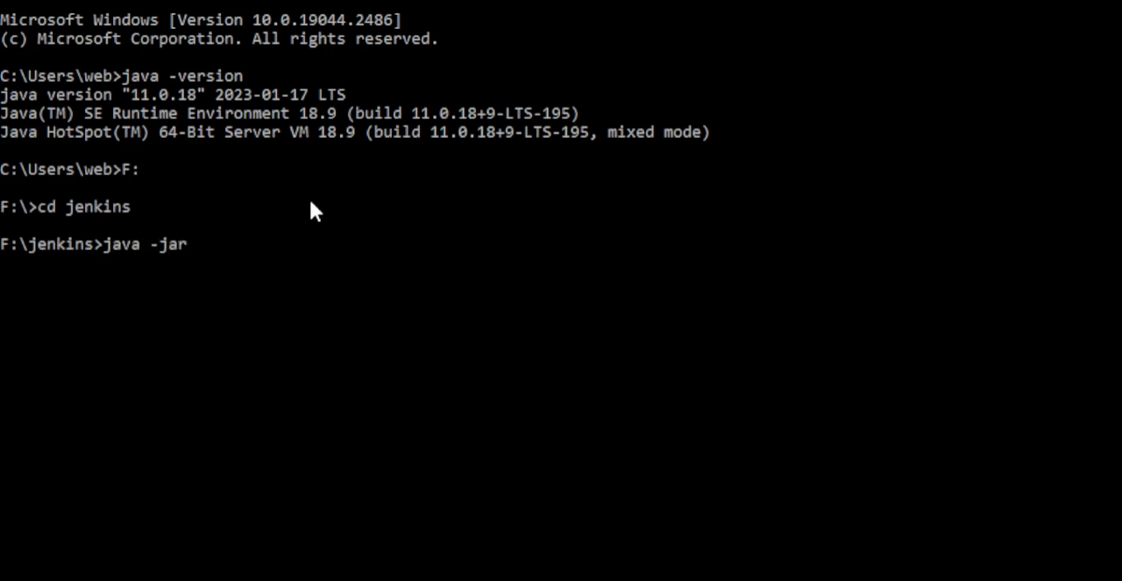
type("jenkins.war ")
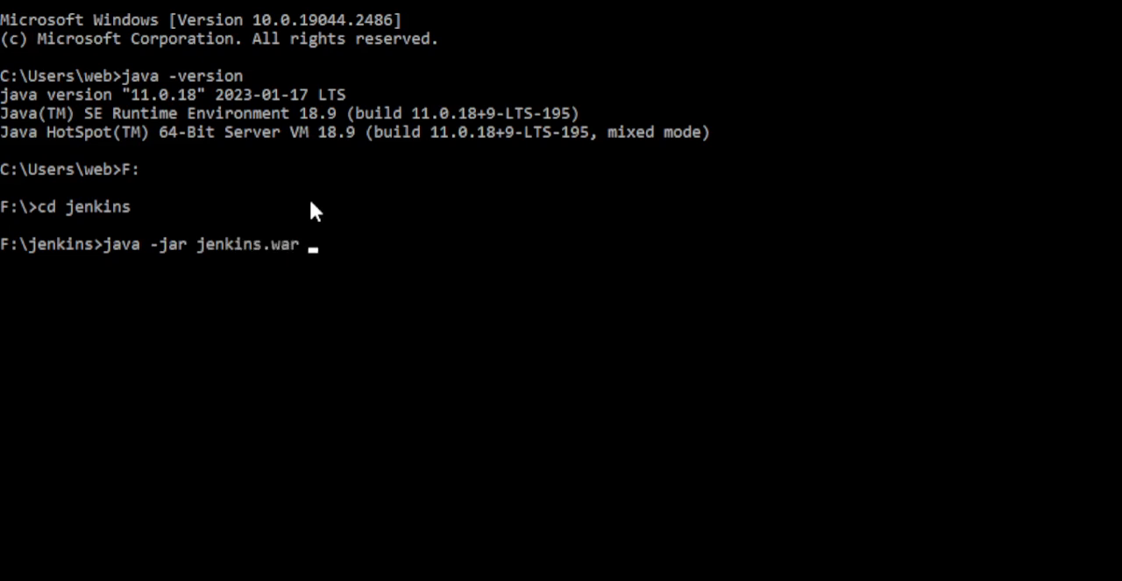
type("--http")
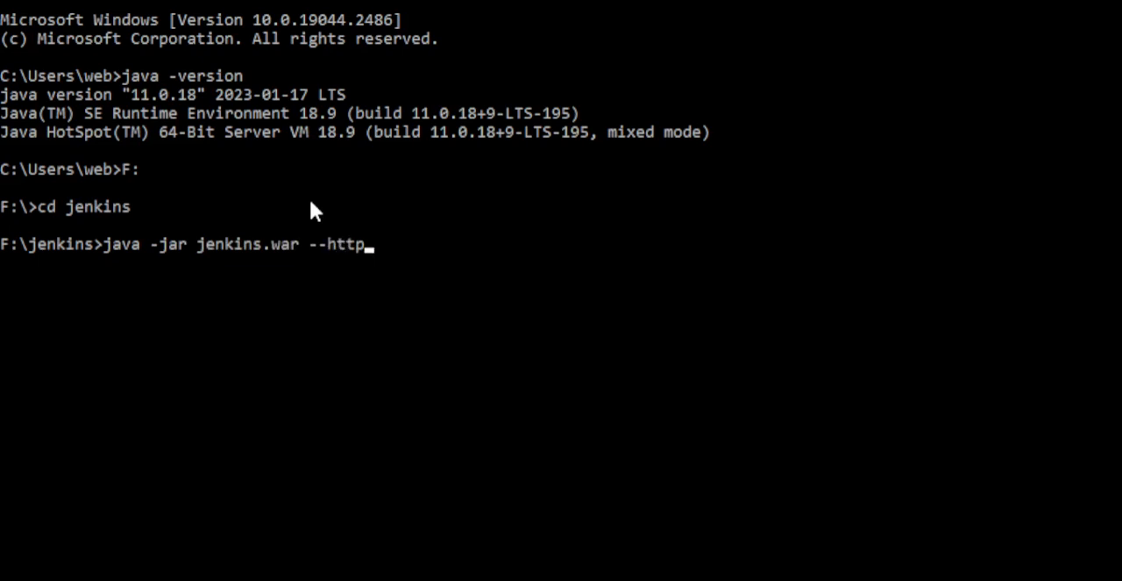
type("Port=9090")
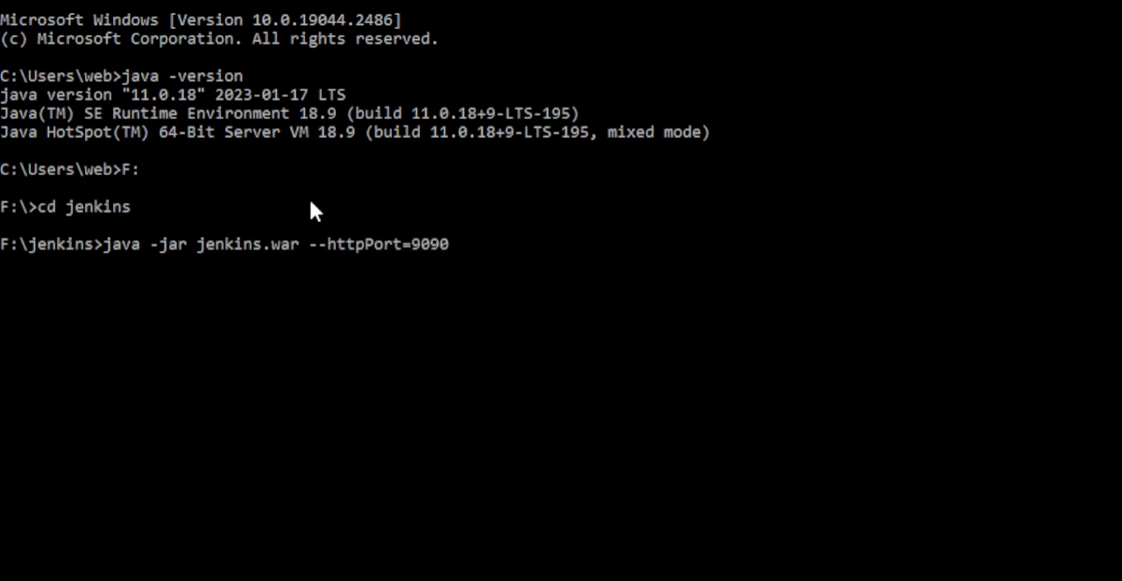
key("Return")
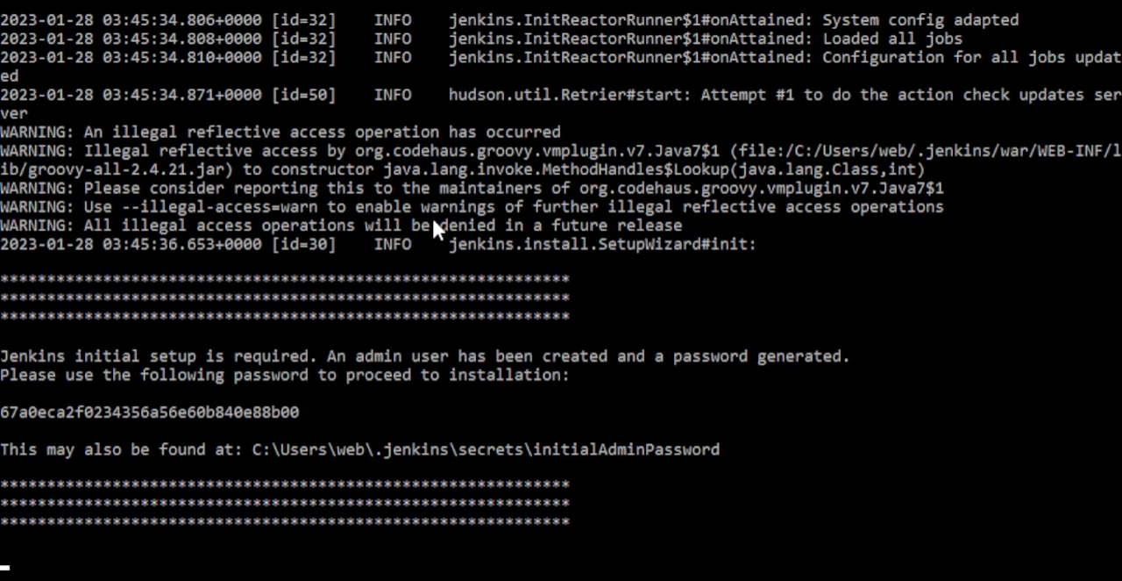
scroll(549, 291, "down", 3)
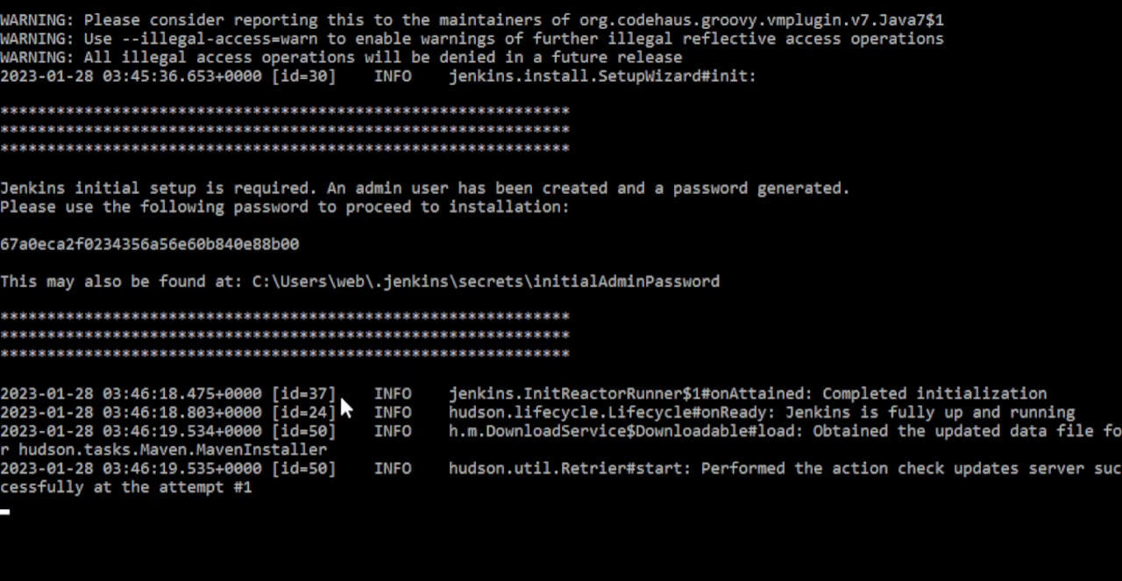
scroll(466, 342, "down", 1)
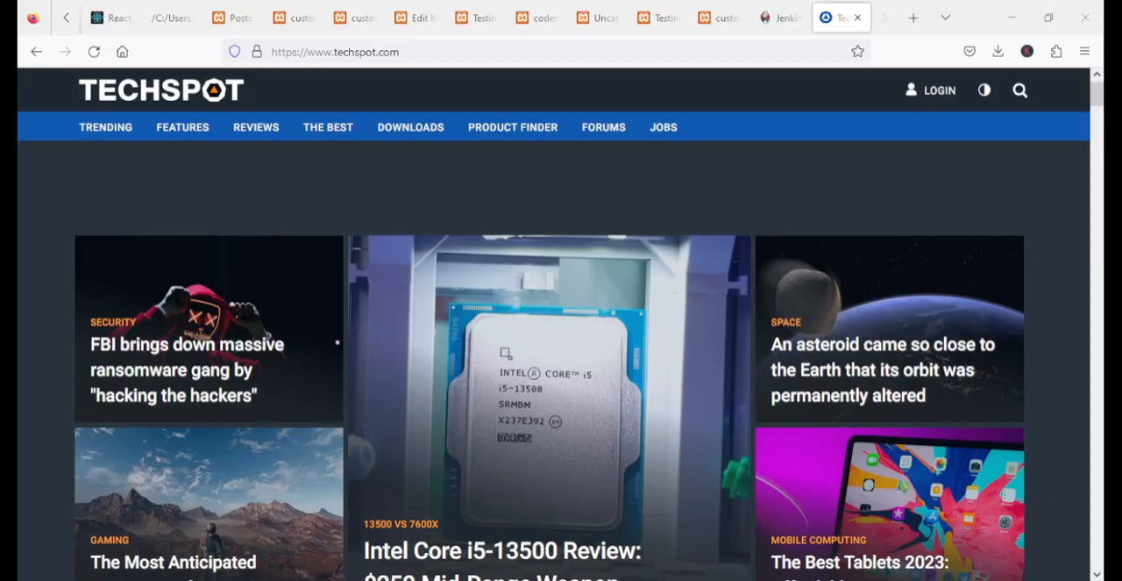
In Firefox, go back to the TechSpot download page for Java SE JDK 11.0.18, look at it and close its tab
left_click(36, 53)
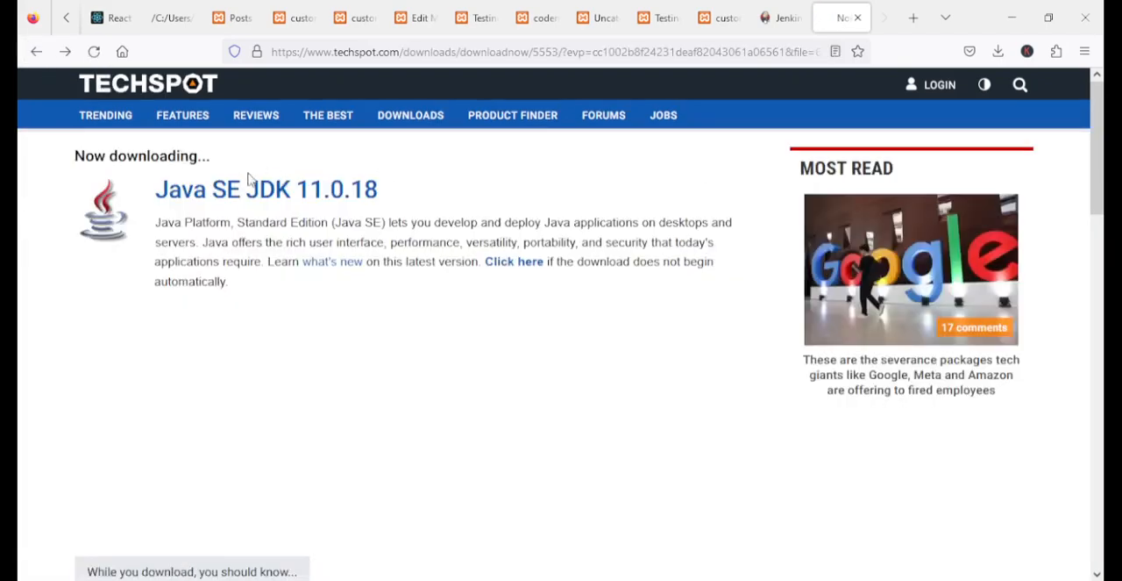
left_click(36, 52)
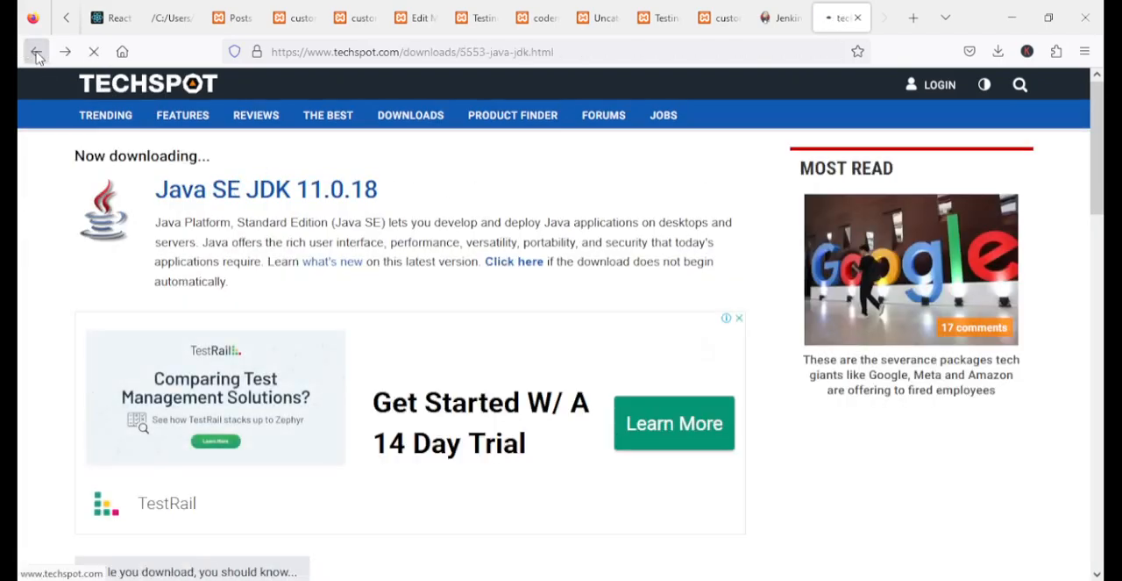
left_click(858, 18)
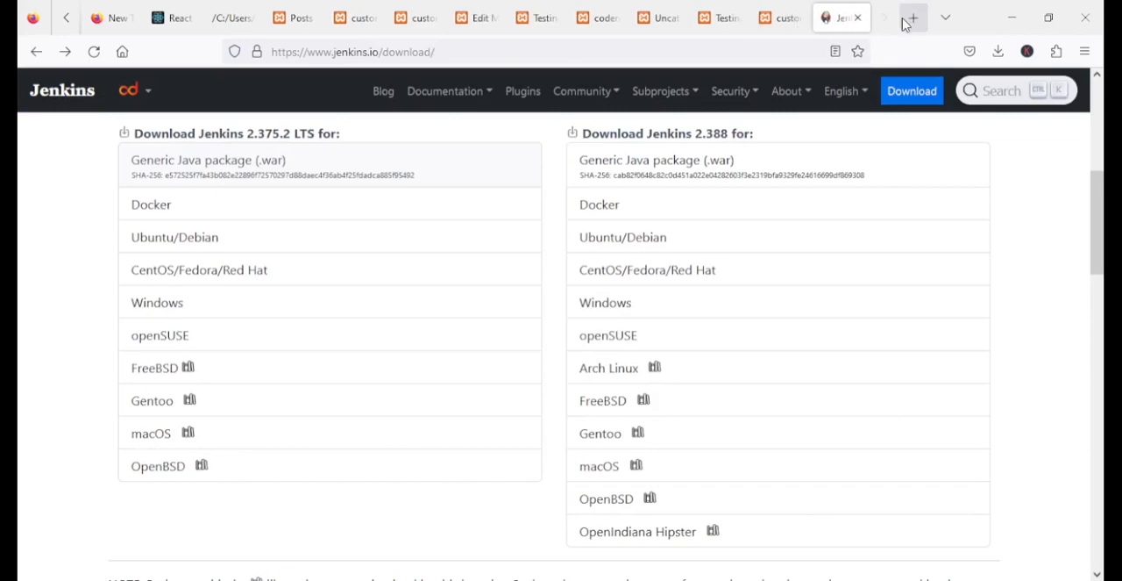
Load localhost:9090 in the blank Firefox tab to open the Jenkins setup page
left_click(113, 21)
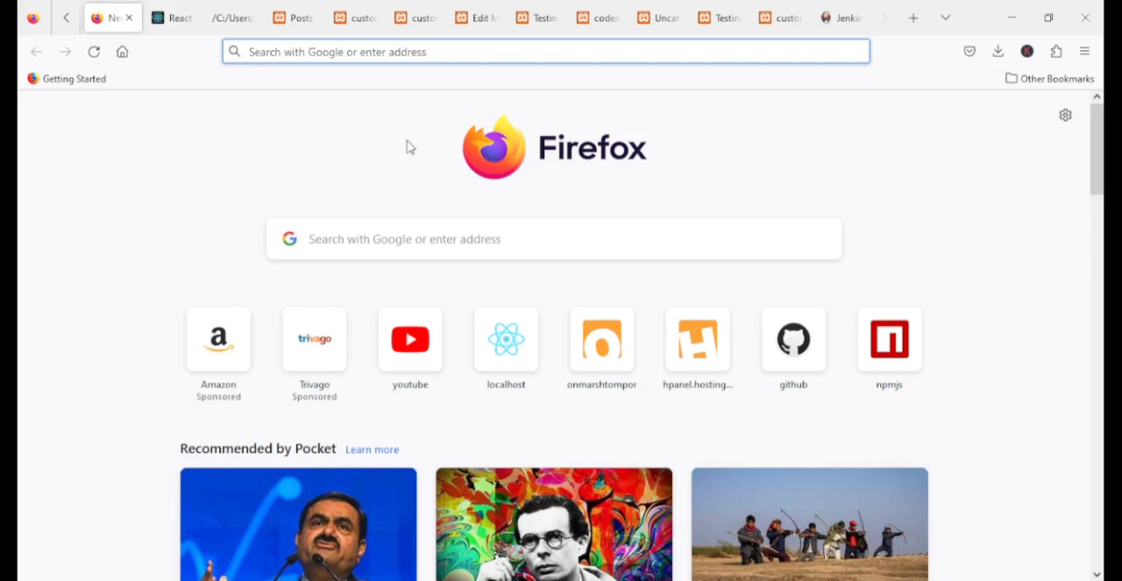
type("localhost")
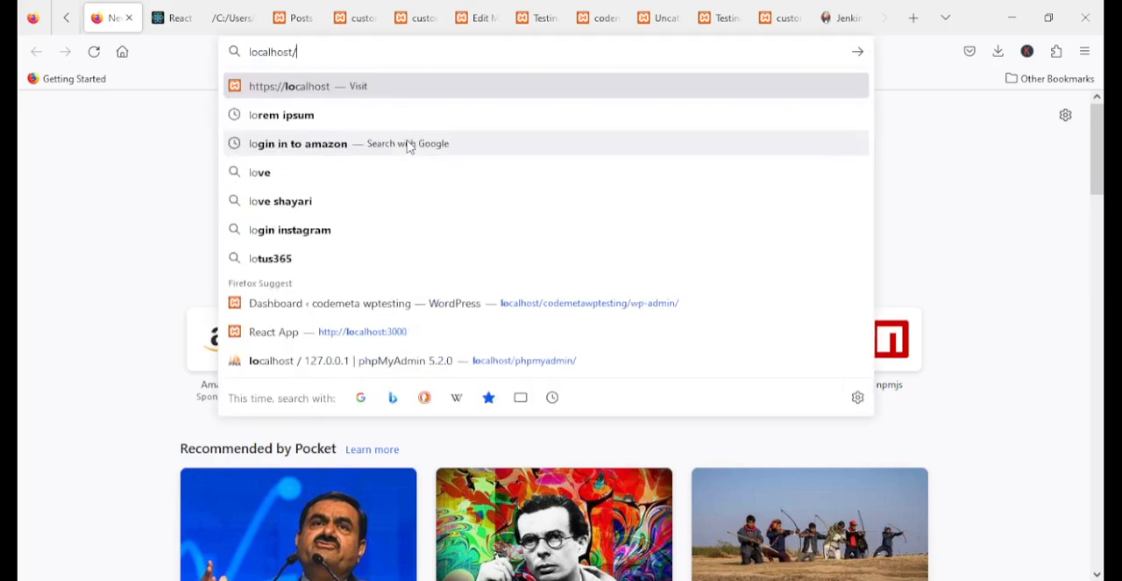
type(":9")
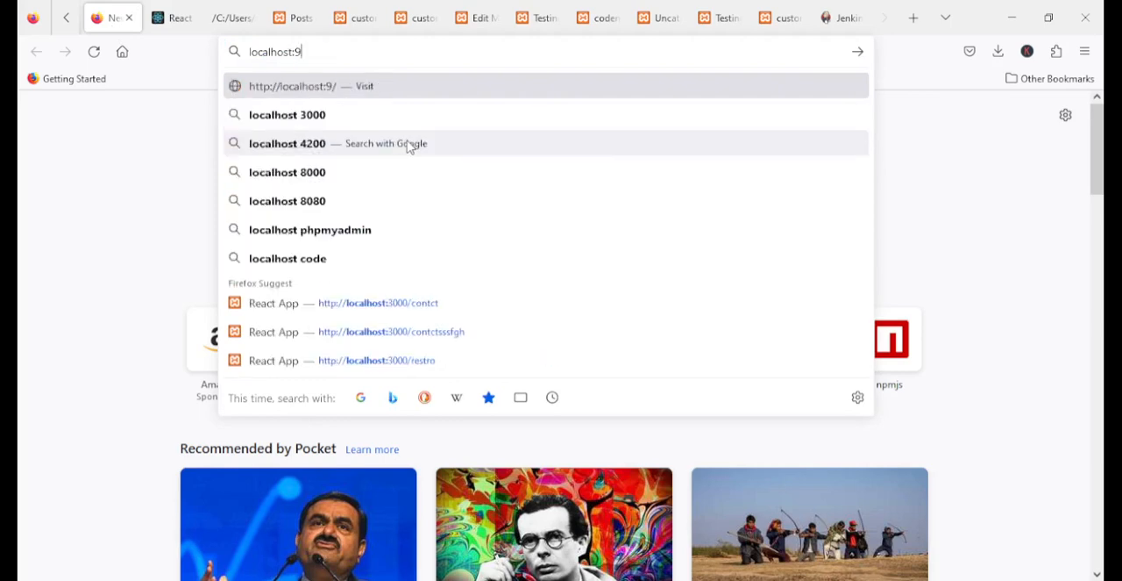
type("090")
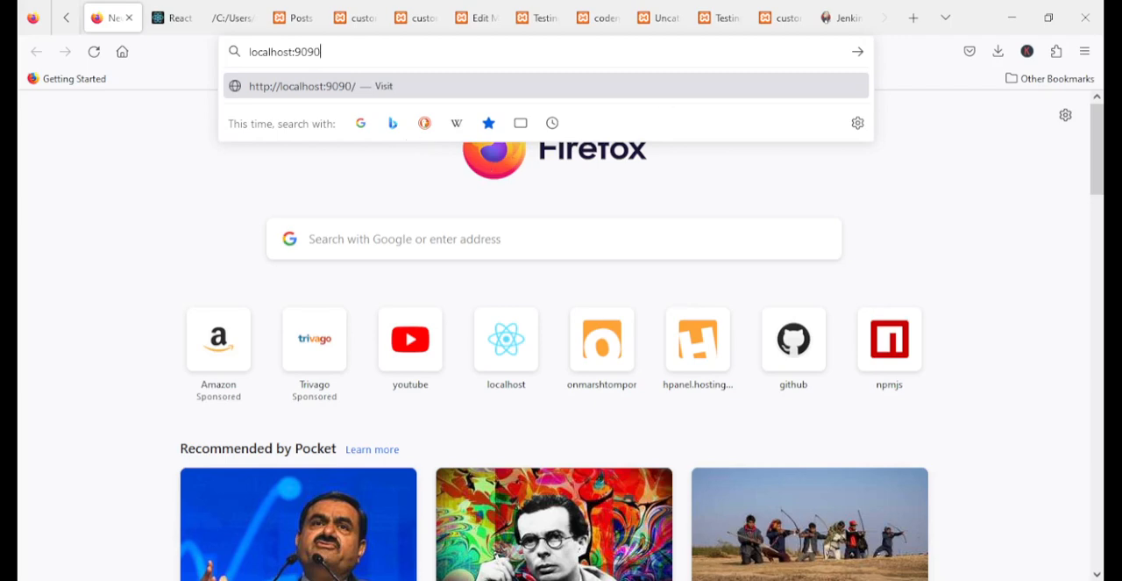
key("Return")
key("alt+Tab")
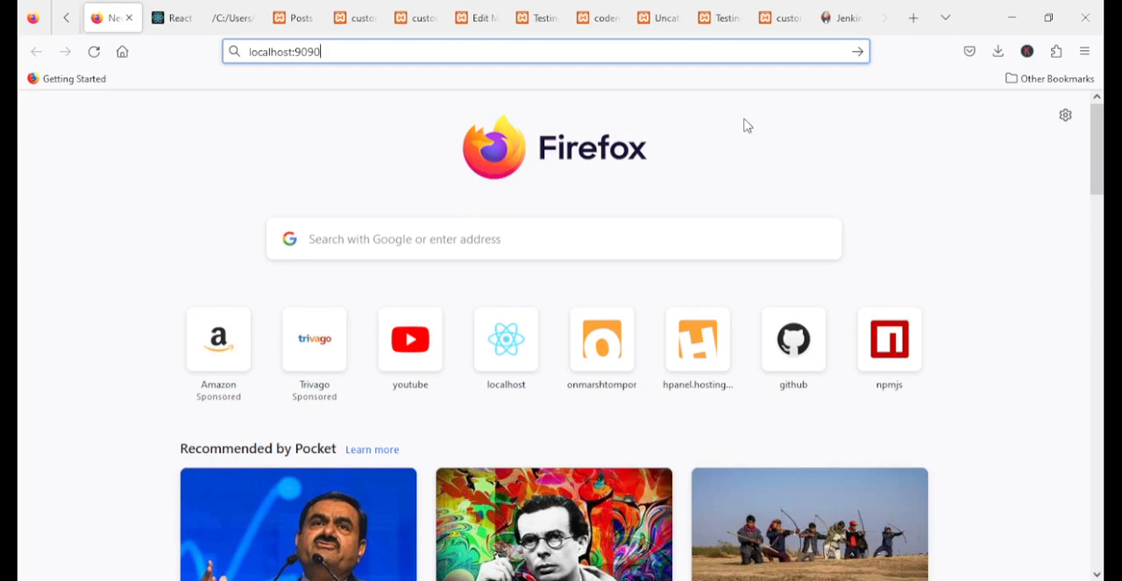
key("Return")
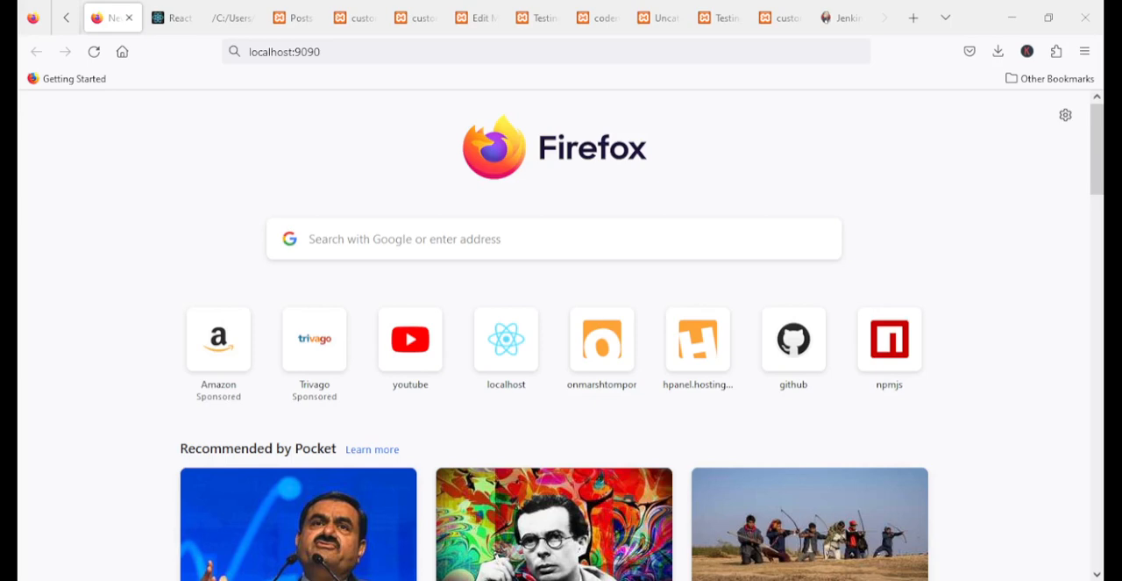
left_click(380, 46)
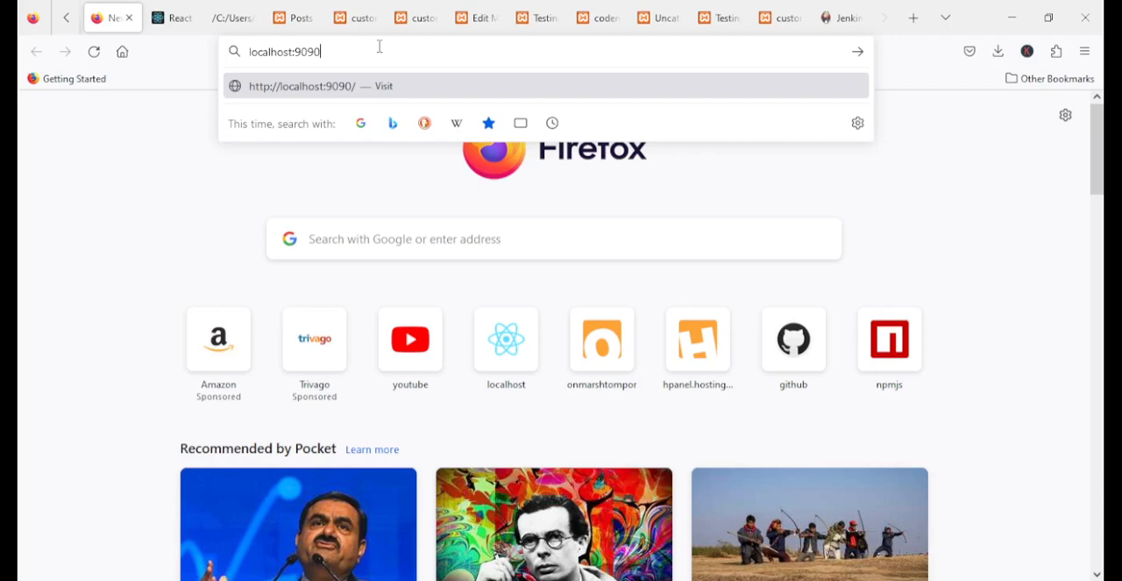
key("Return")
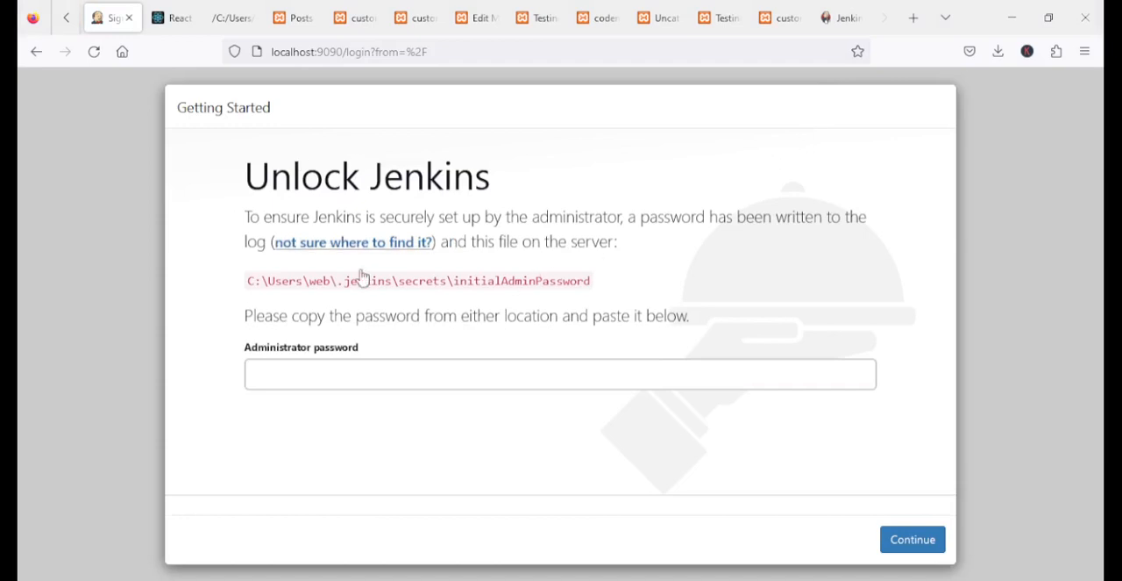
Unlock Jenkins with the initial administrator password and install the suggested plugins
left_click(299, 372)
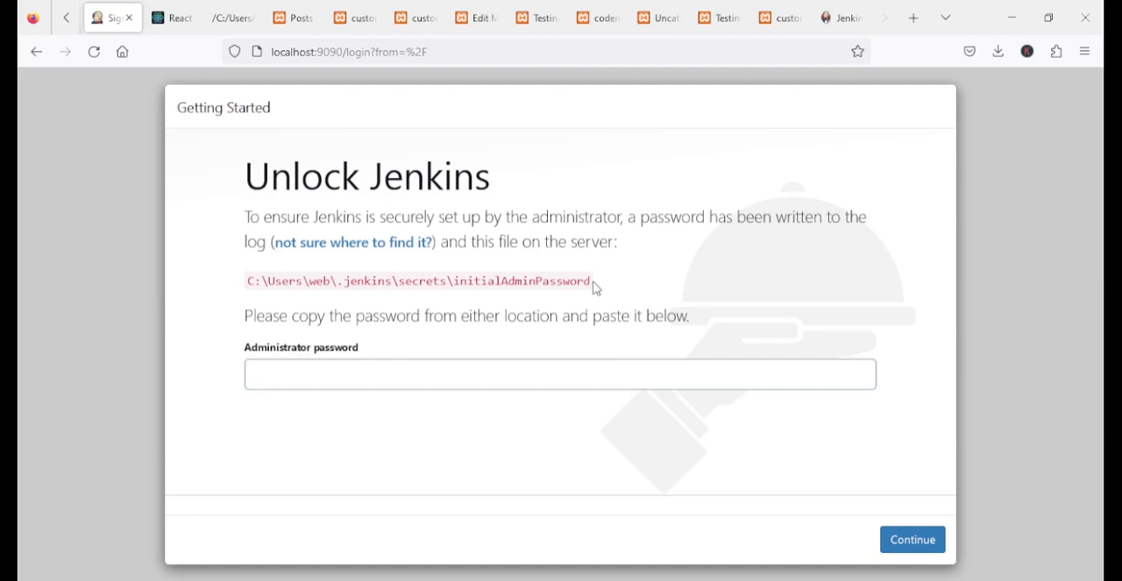
left_click_drag(594, 289, 220, 300)
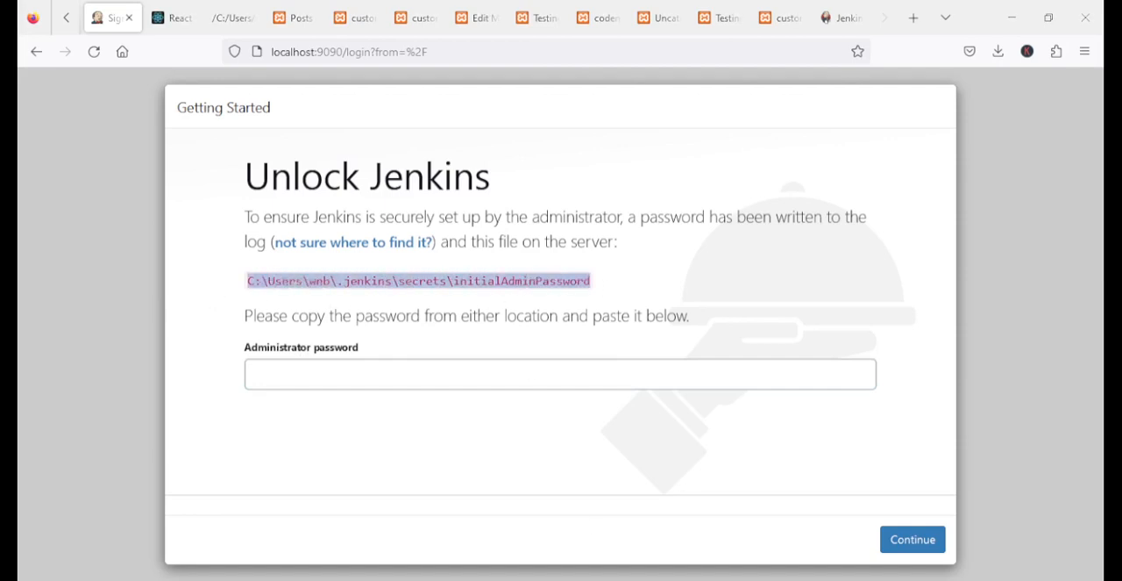
left_click(290, 375)
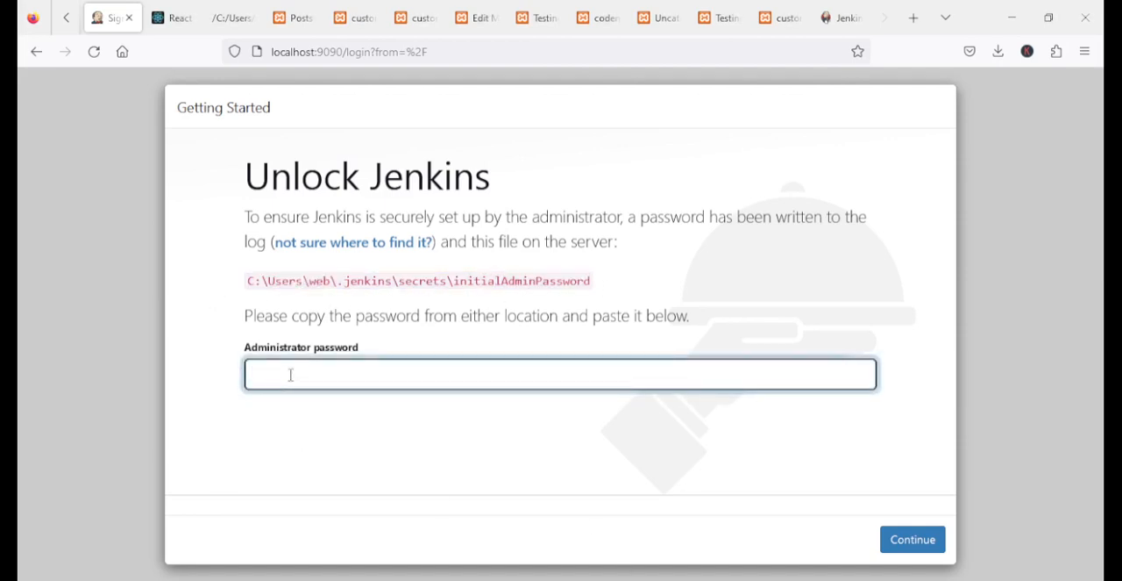
key("ctrl+v")
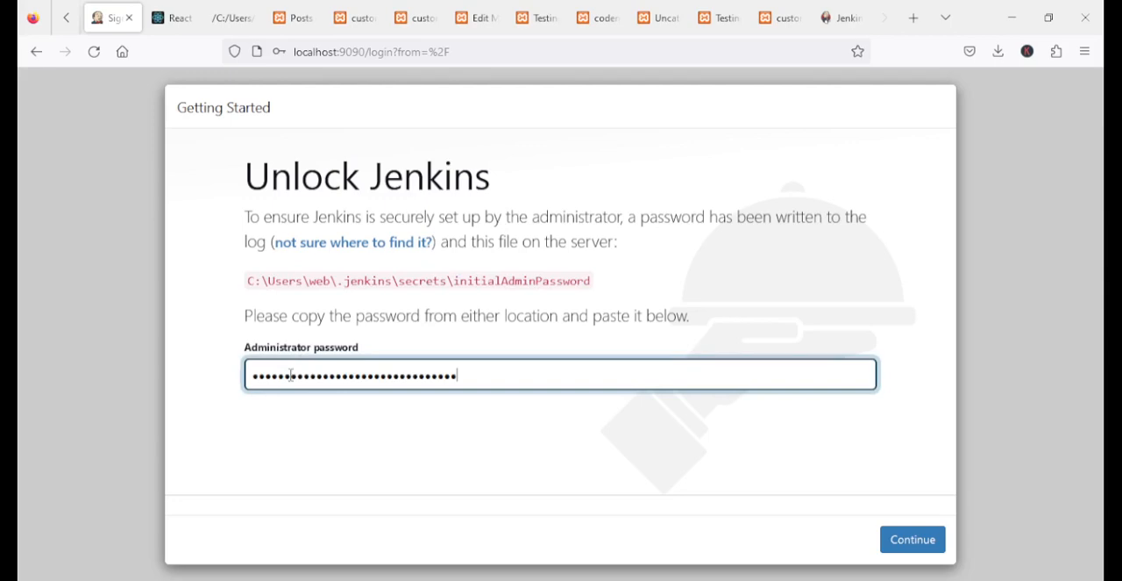
left_click(928, 545)
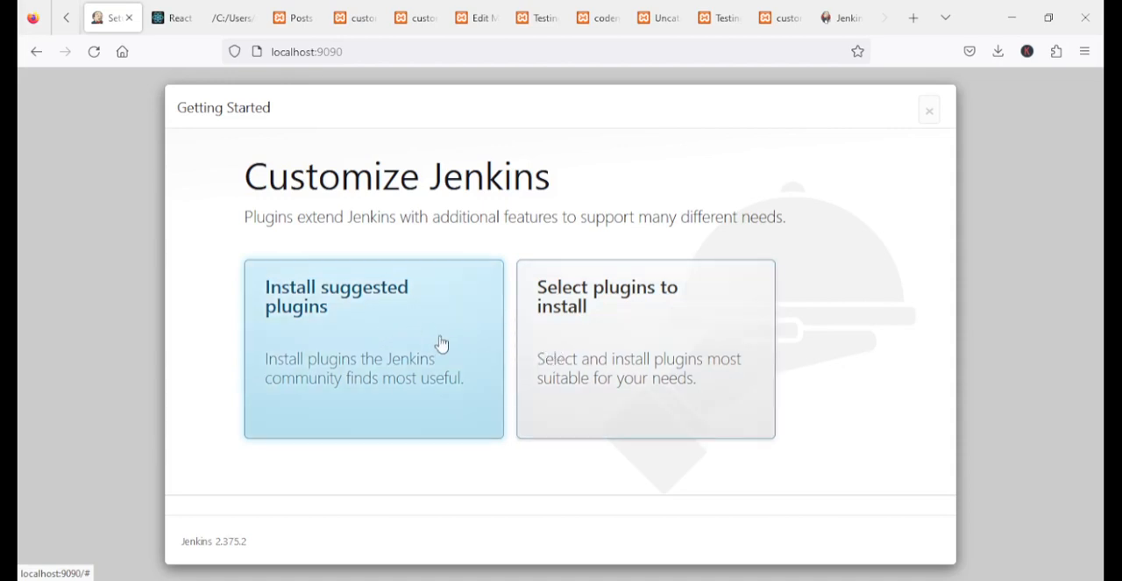
left_click(317, 323)
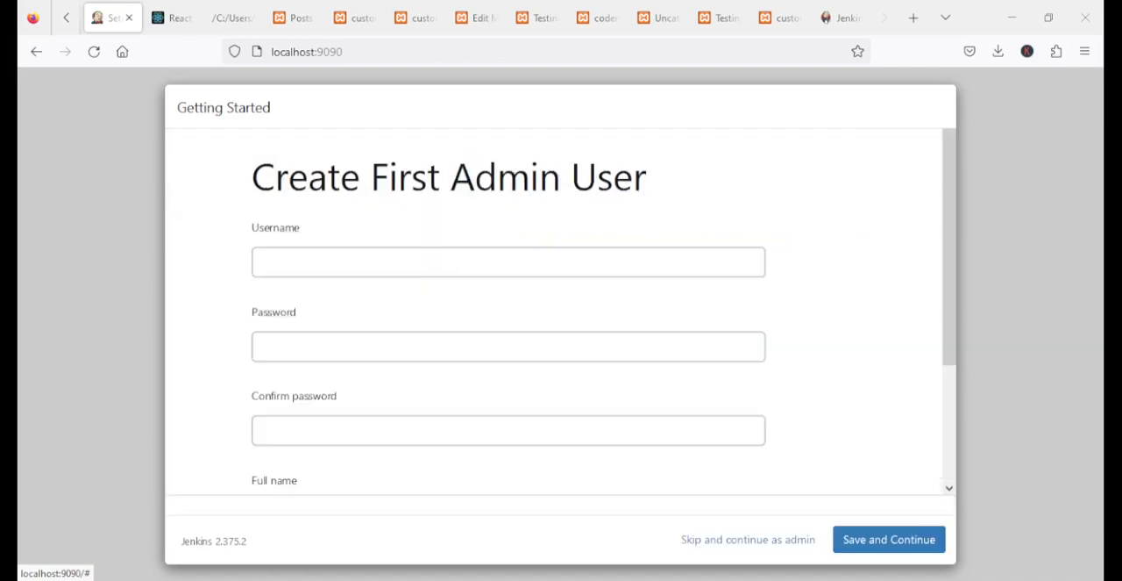
Set the first admin user's username to root, then enter and confirm the account password
left_click(284, 257)
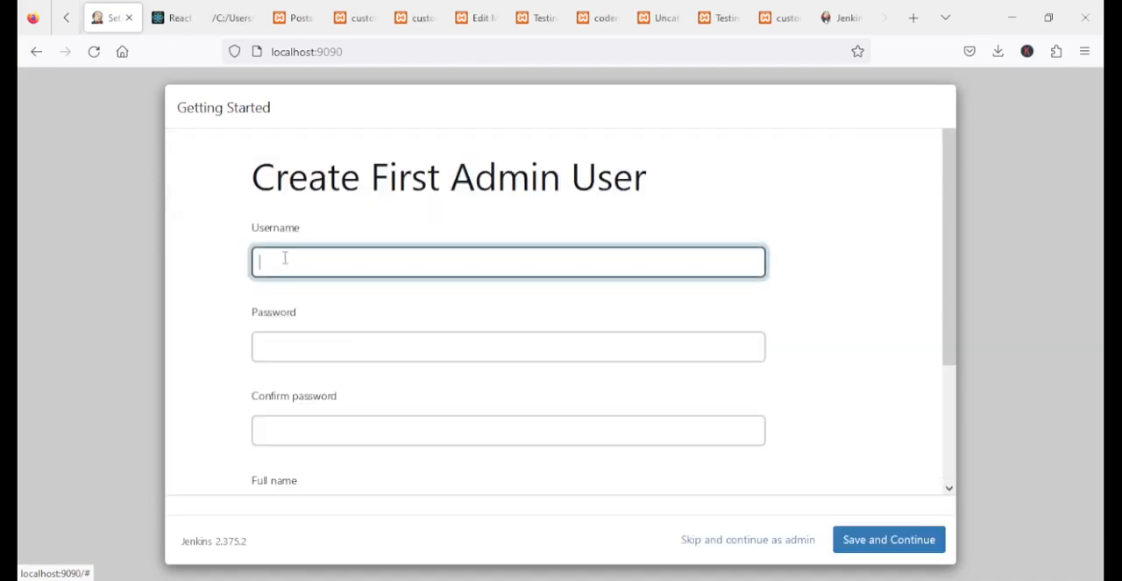
type("root")
key("Tab")
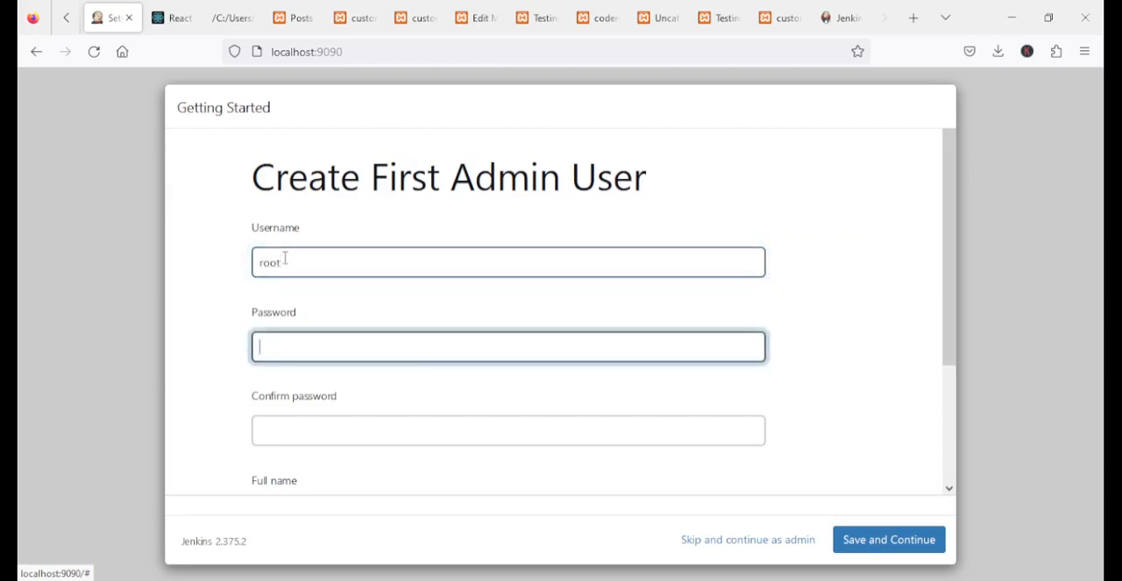
type("roo")
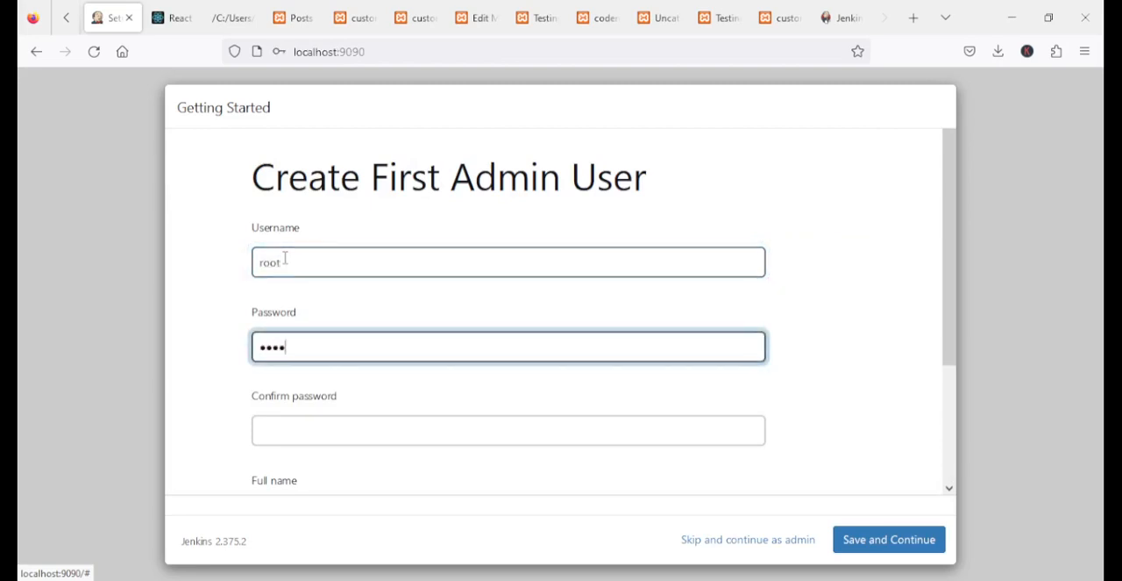
key("Tab")
type("r")
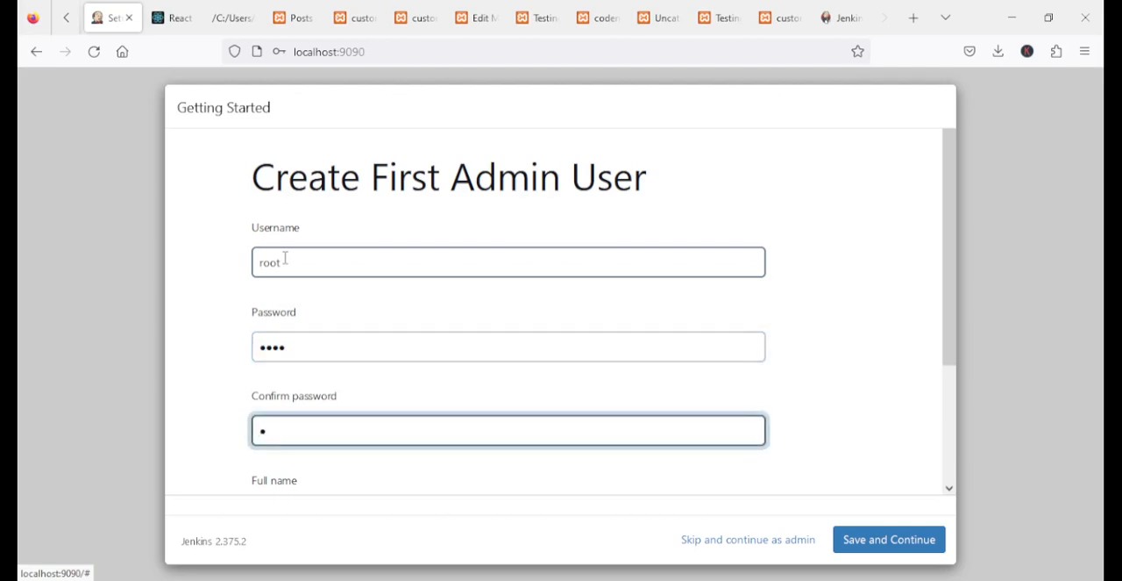
type("oot")
scroll(377, 346, "down", 3)
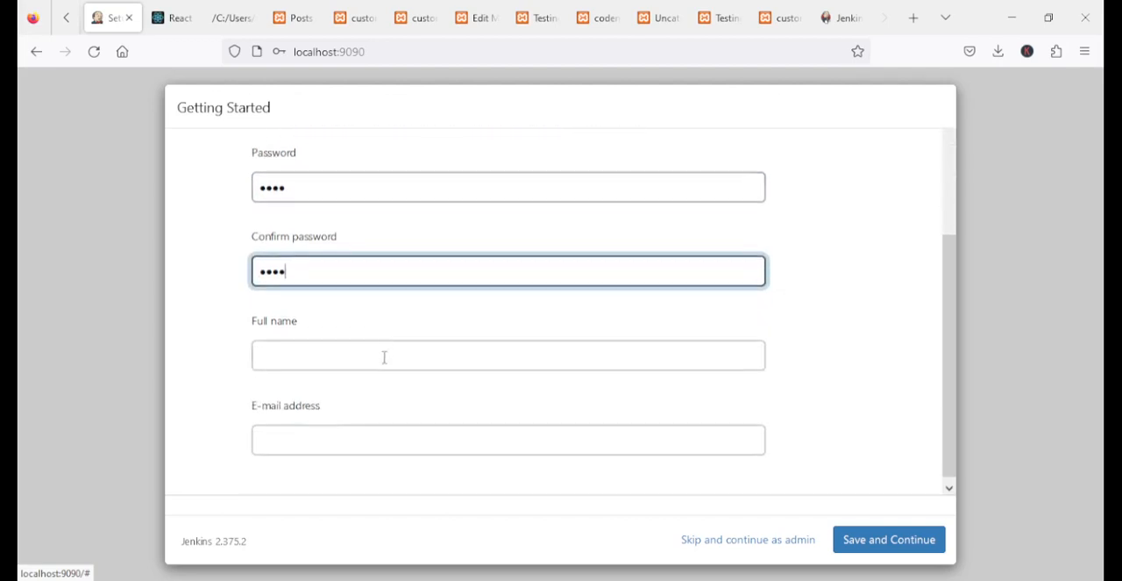
Enter the admin user's full name and e-mail address, then save the account and continue
left_click(320, 352)
type("r")
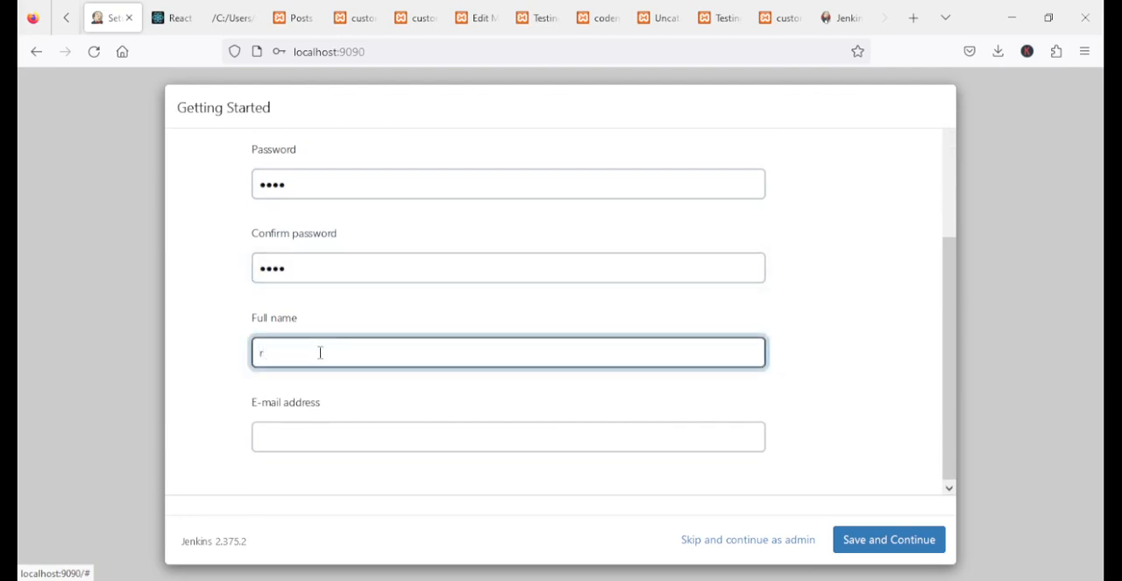
type("oot")
key("Tab")
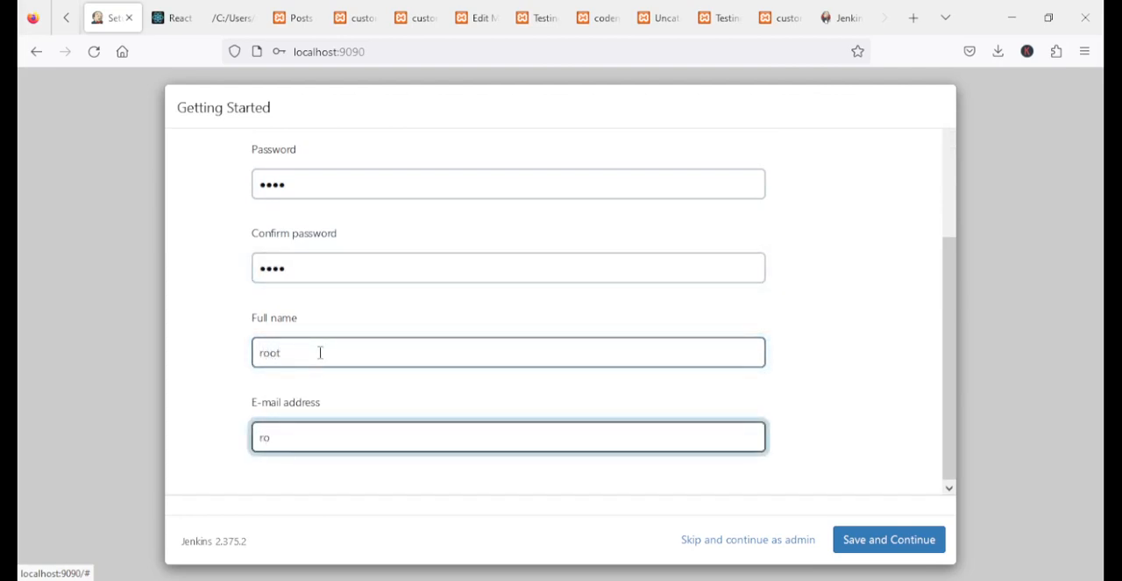
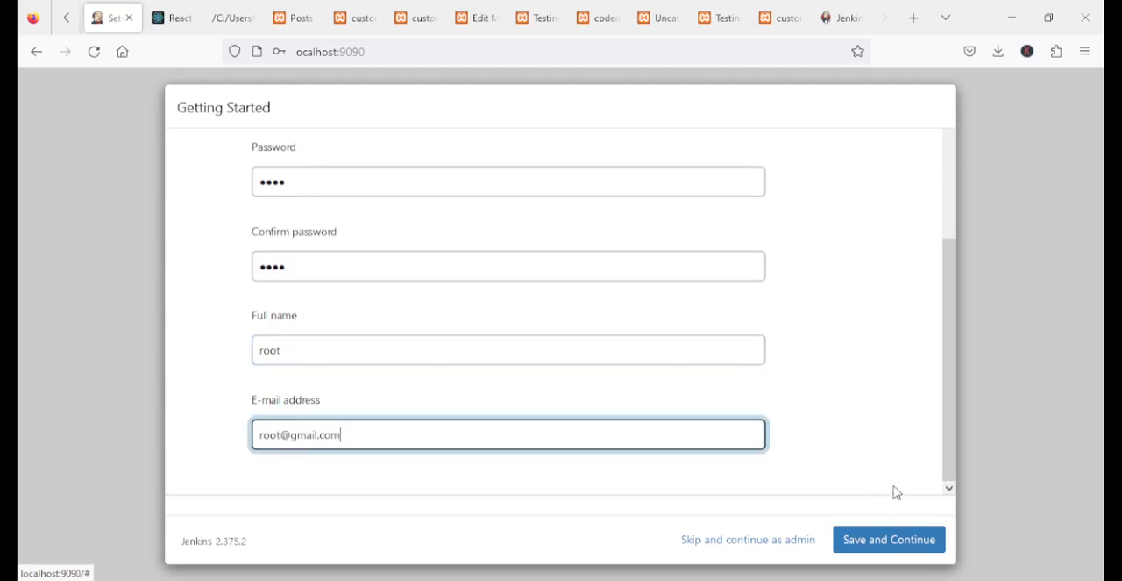
scroll(839, 470, "up", 3)
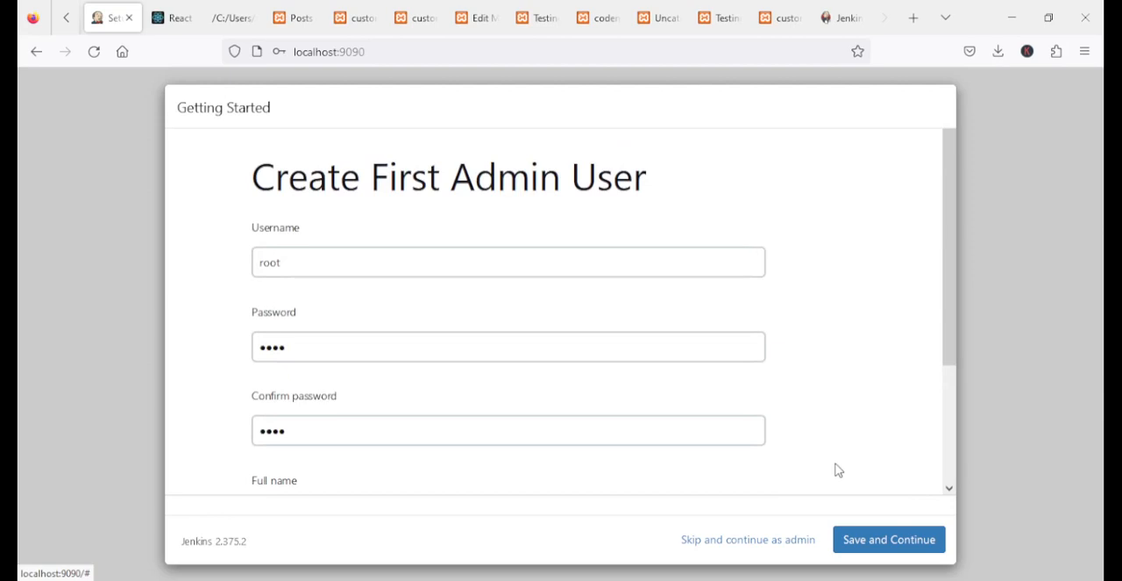
left_click(890, 537)
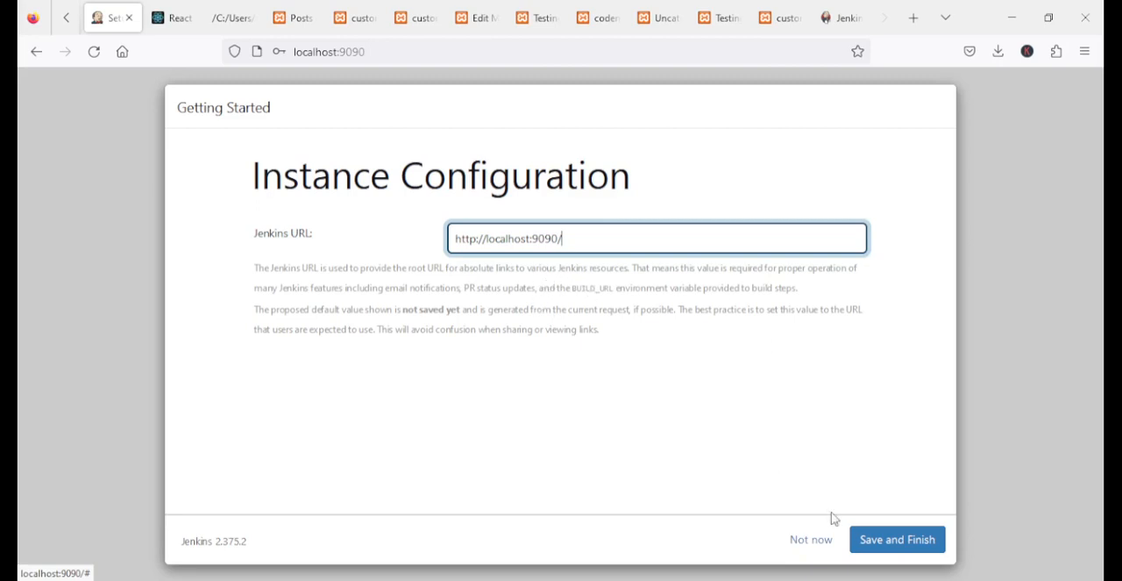
left_click(903, 543)
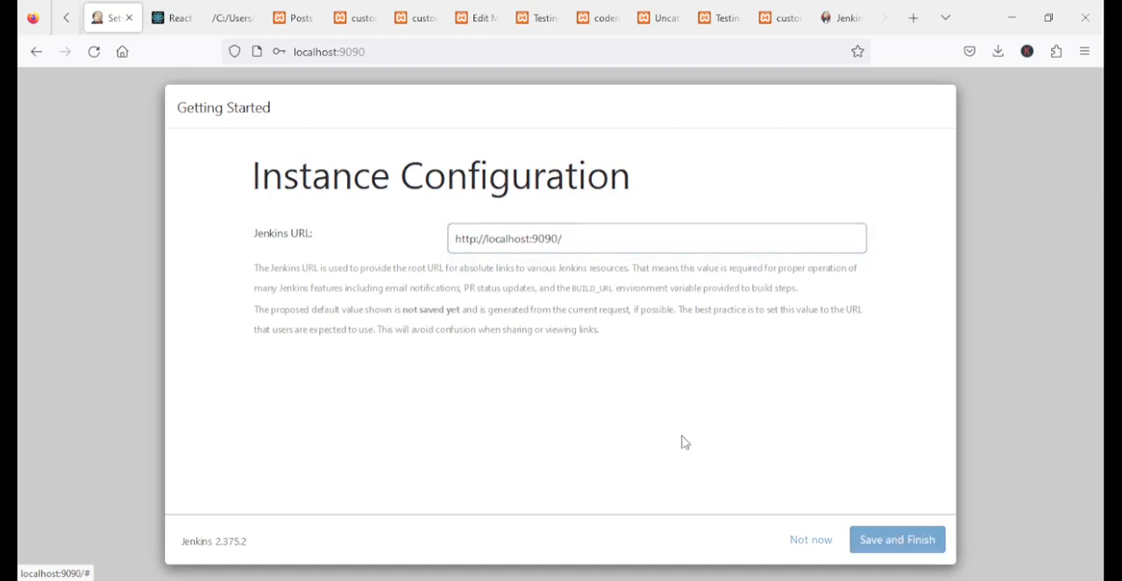
left_click(283, 274)
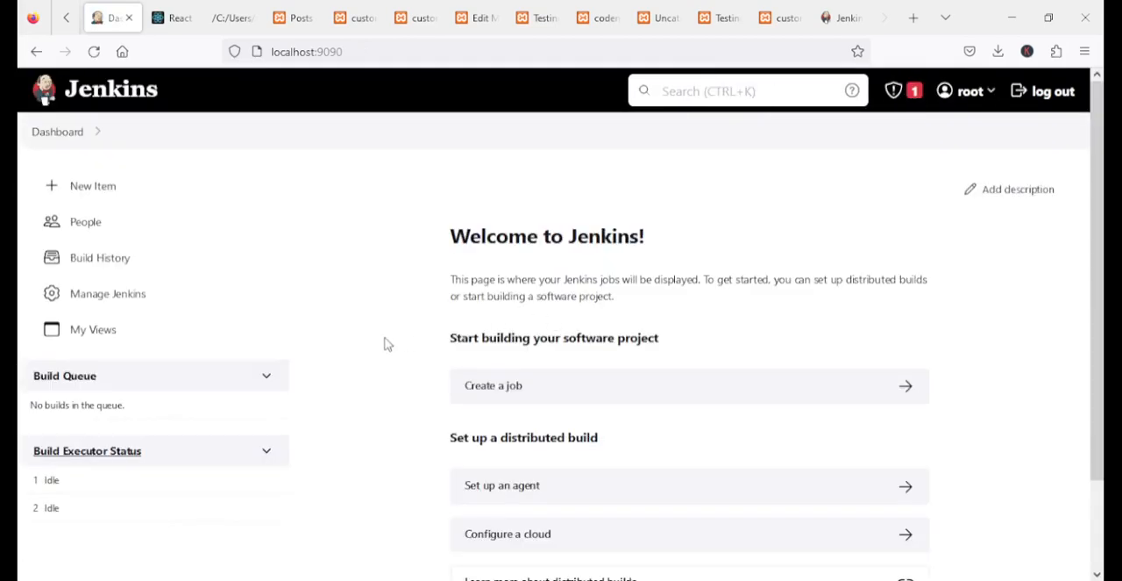
scroll(656, 431, "down", 1)
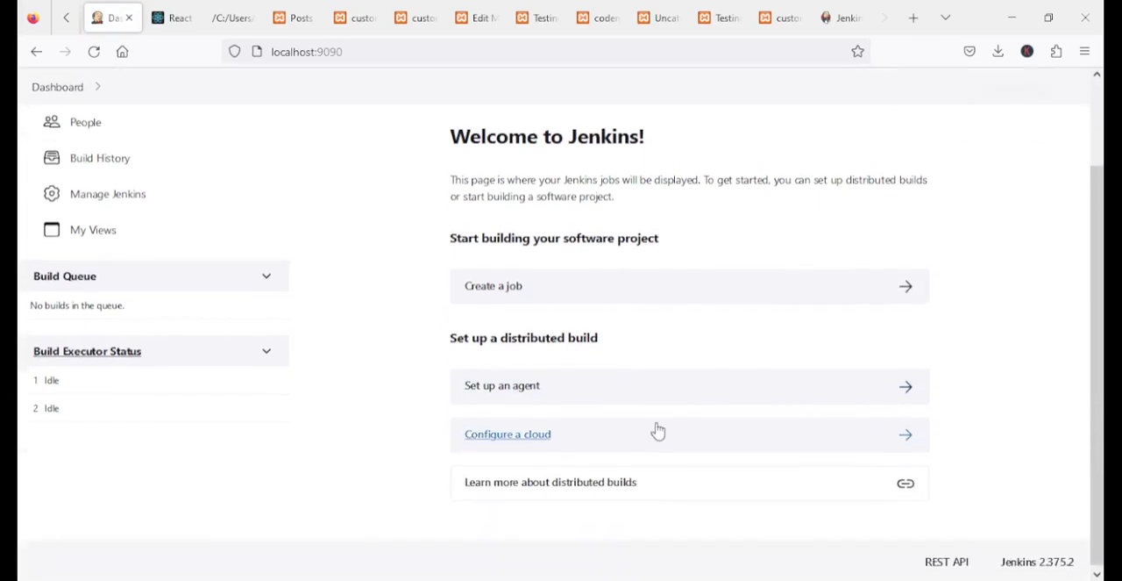
scroll(660, 429, "up", 1)
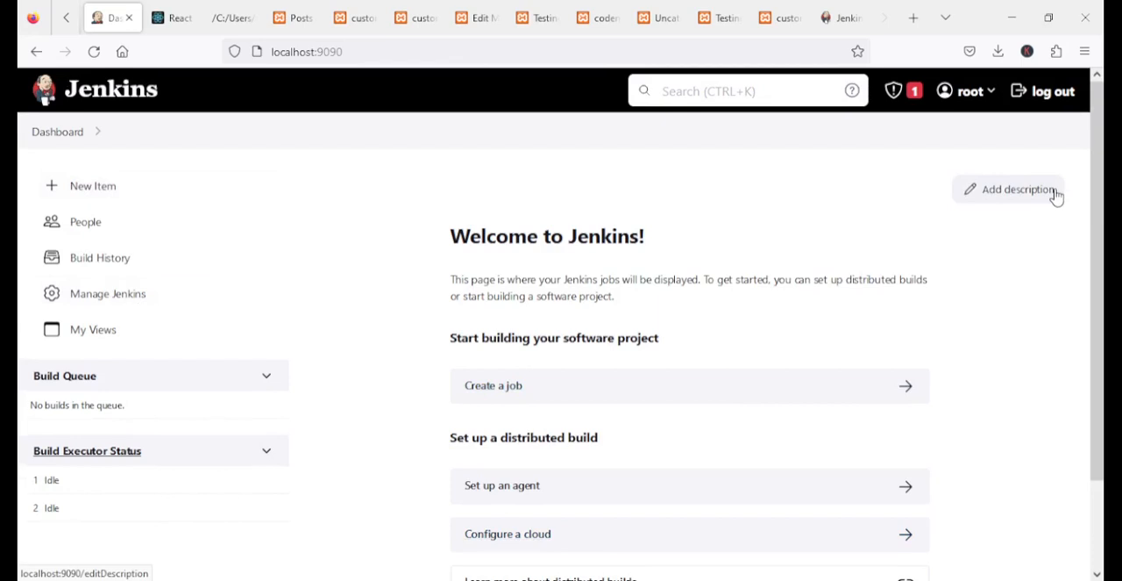
Show the security notice about building on the built-in node and dismiss it
left_click(895, 102)
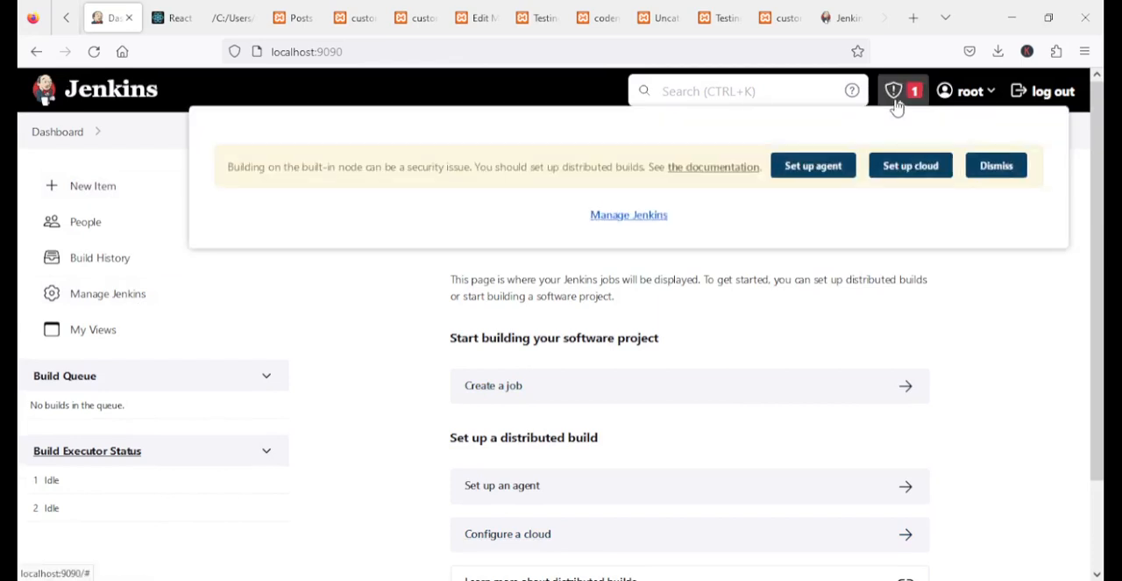
left_click_drag(293, 161, 474, 166)
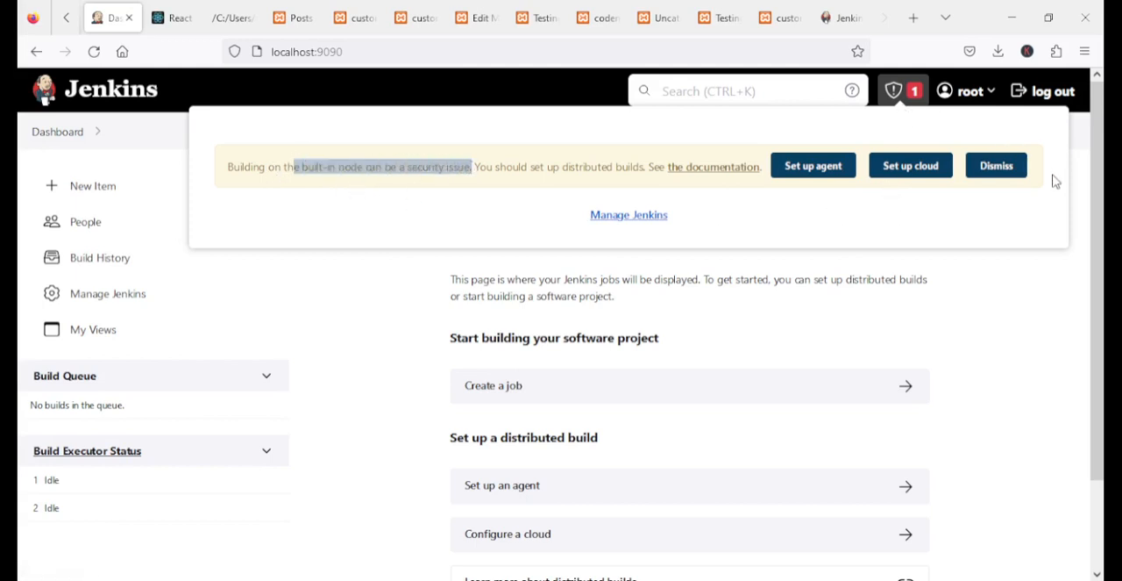
left_click(984, 172)
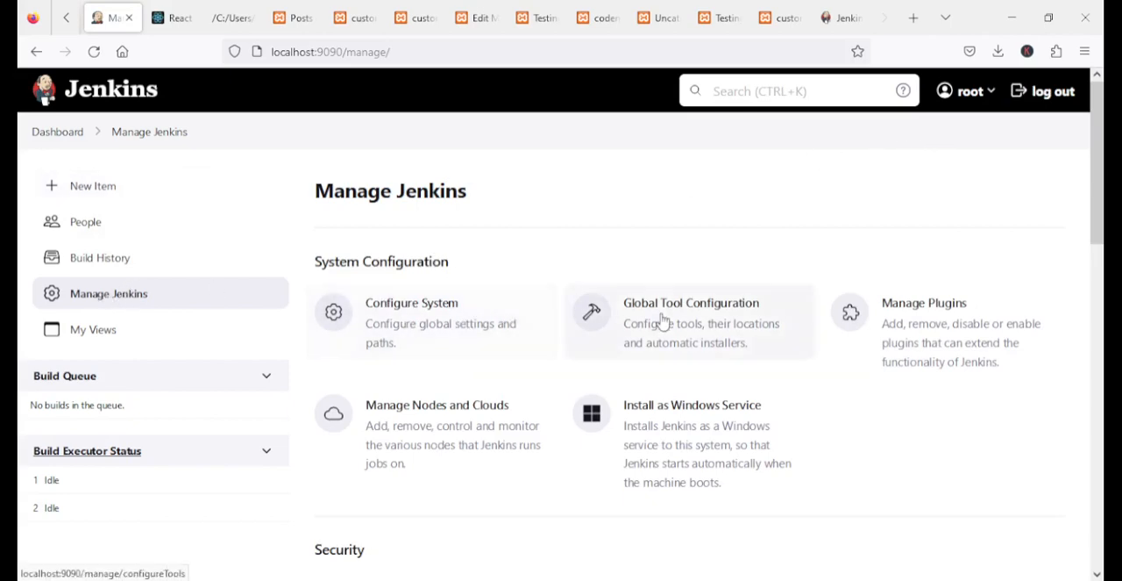
Open the Configure System settings from Manage Jenkins and review them down to the Jenkins Location section
left_click(425, 327)
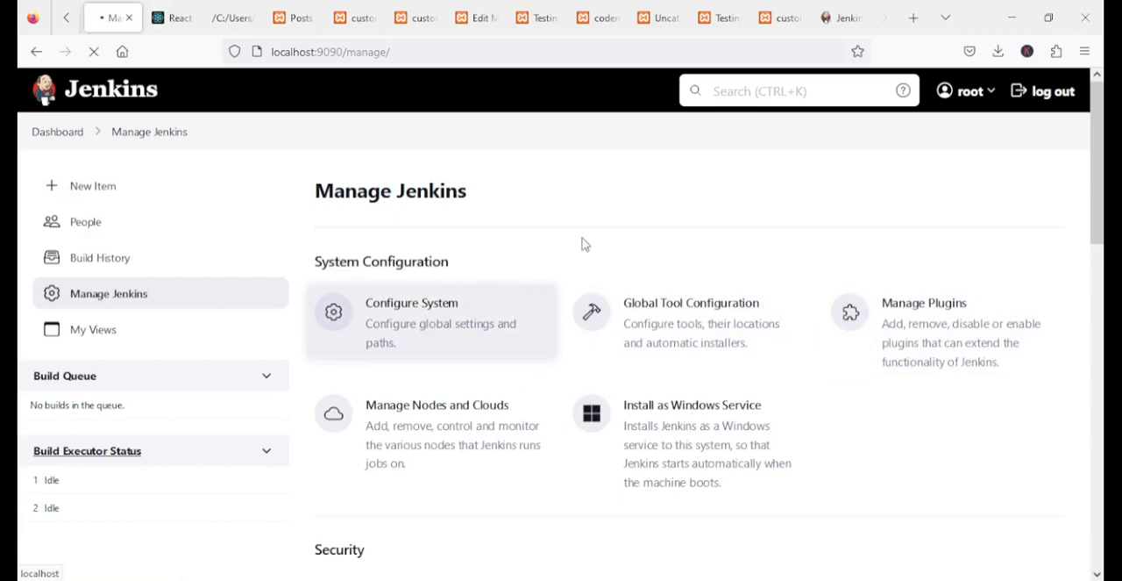
scroll(513, 372, "down", 3)
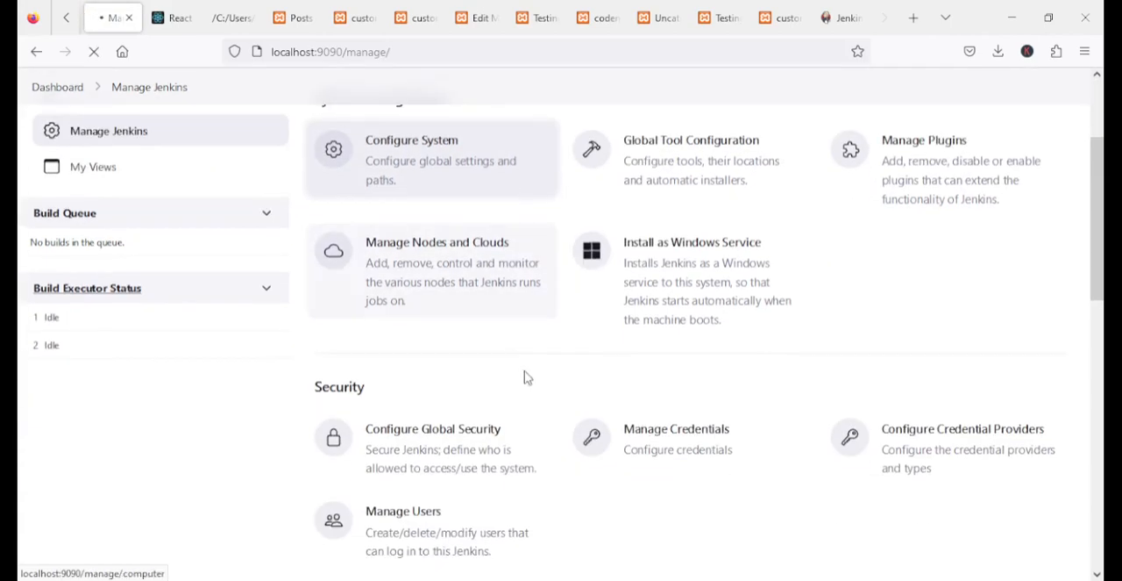
scroll(527, 377, "down", 6)
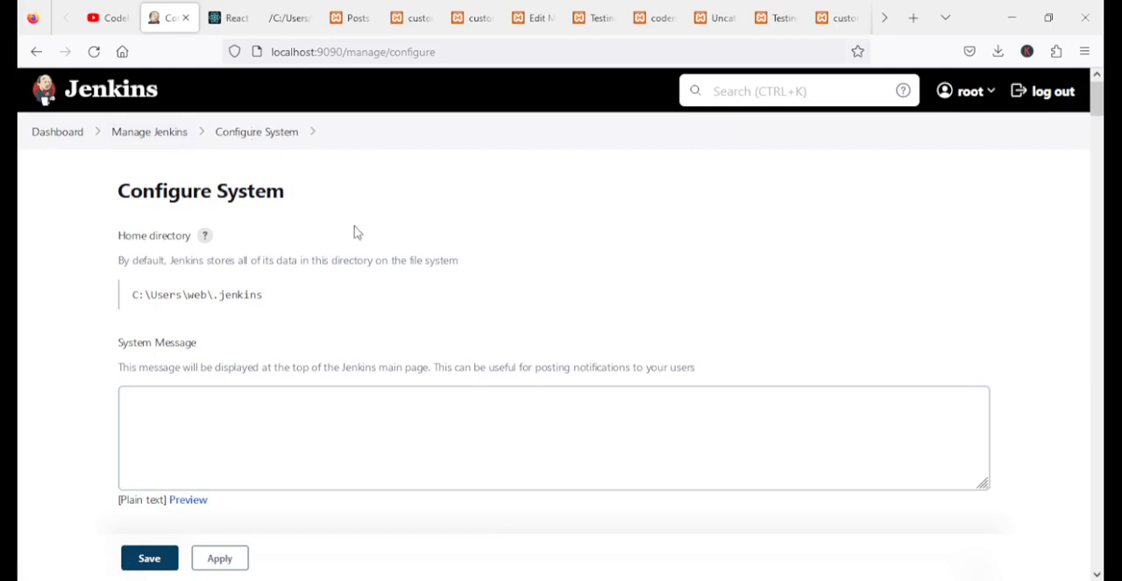
scroll(358, 233, "down", 7)
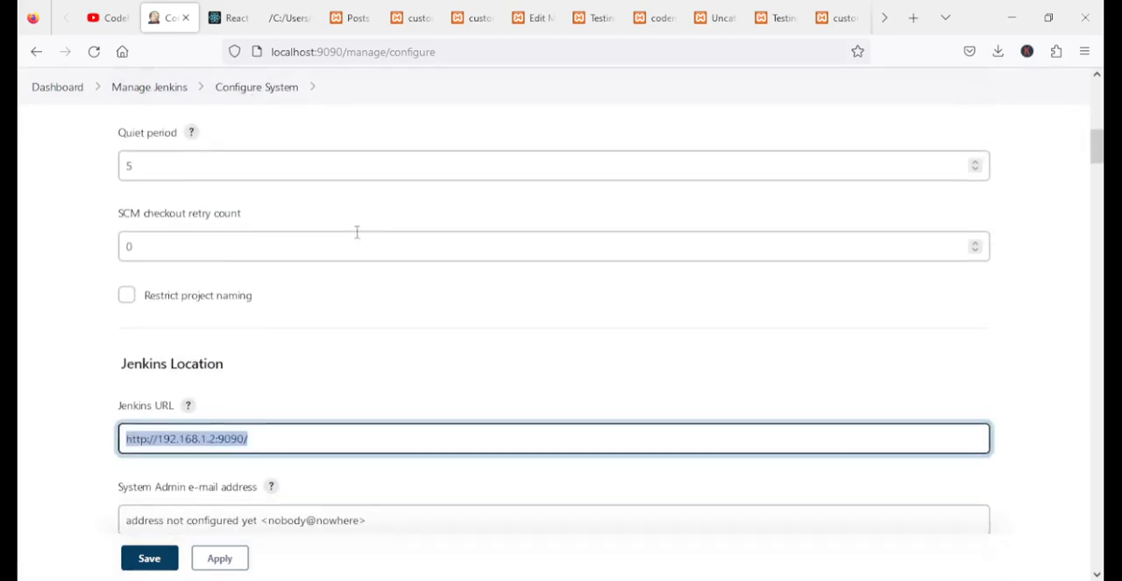
Highlight the host address and the full Jenkins URL in the Jenkins Location section to examine them
scroll(358, 233, "down", 2)
left_click(264, 275)
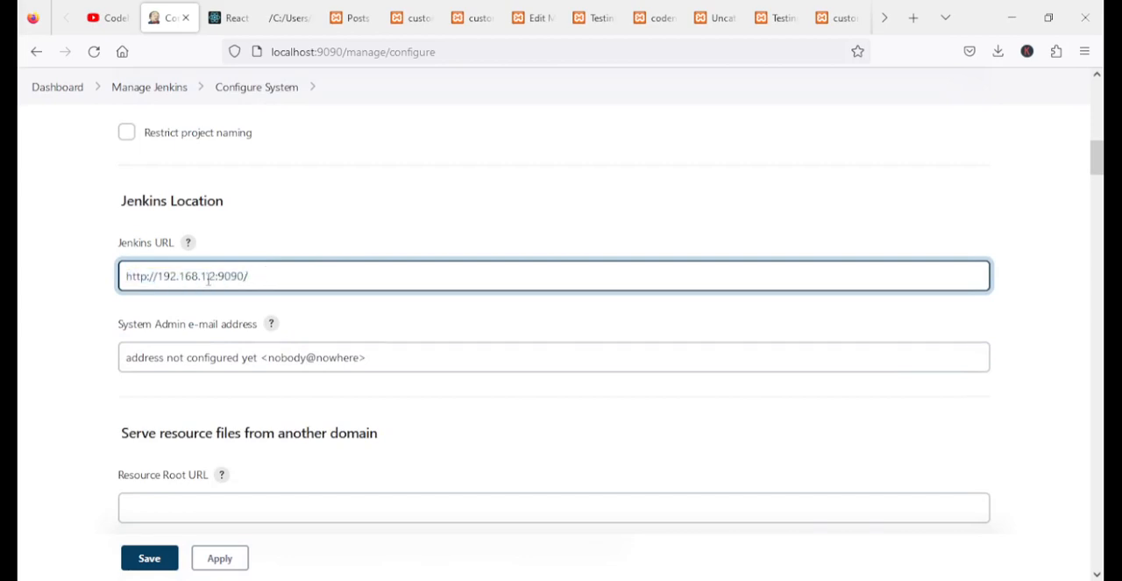
left_click_drag(216, 275, 153, 276)
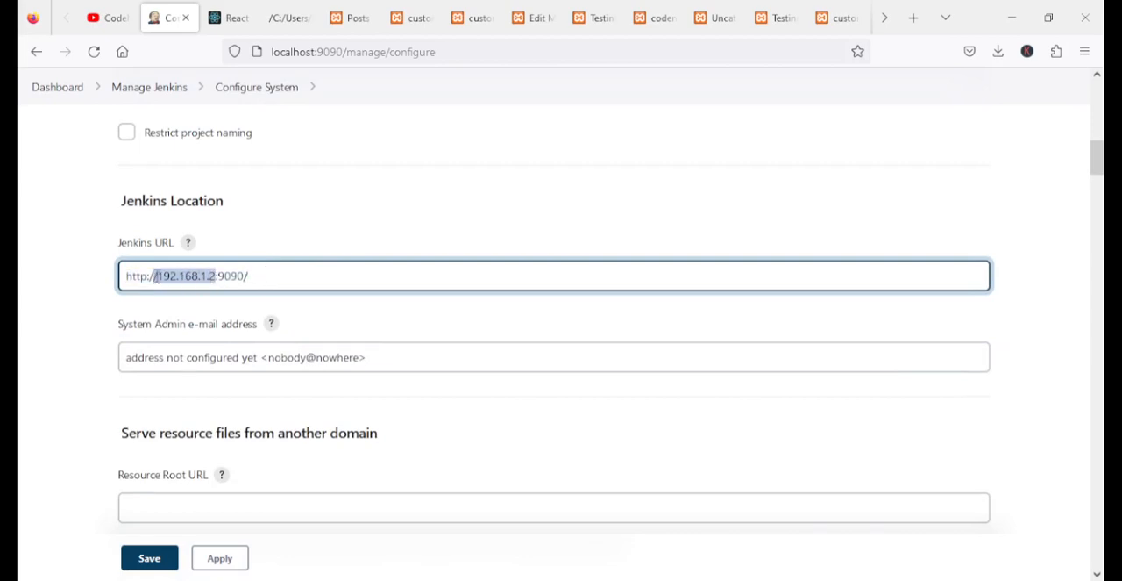
left_click_drag(274, 275, 80, 275)
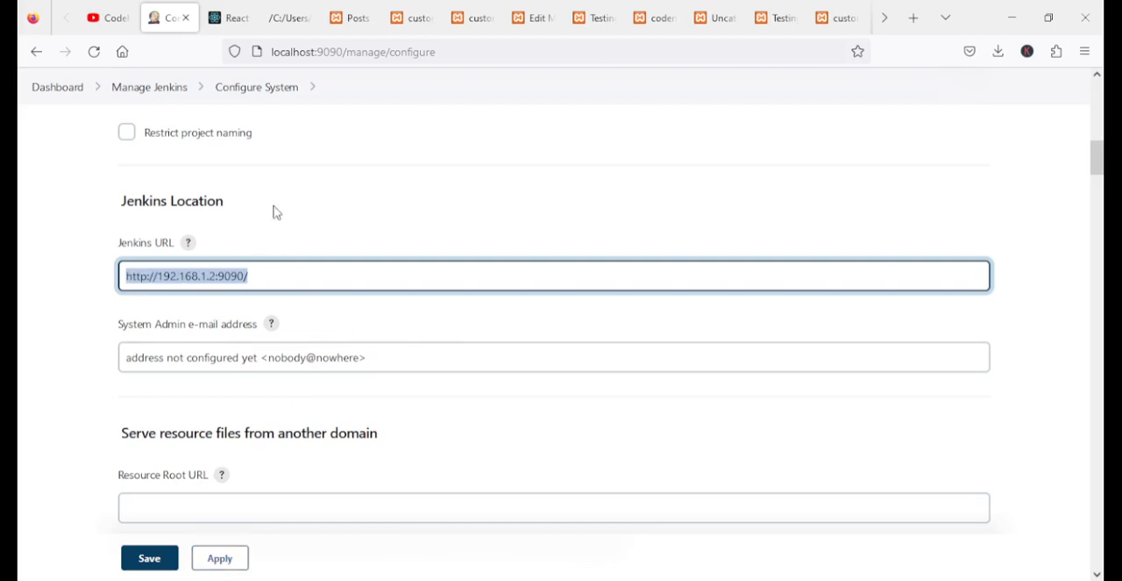
scroll(112, 208, "up", 6)
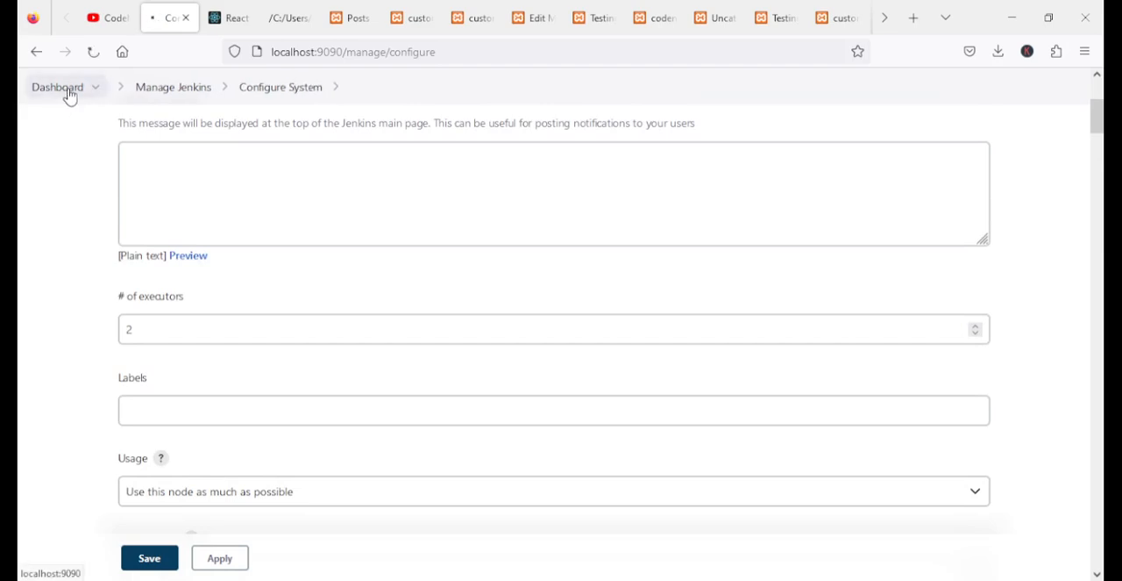
Leave the Configure System page for the Jenkins dashboard and look over its contents
left_click(65, 91)
scroll(421, 360, "down", 1)
scroll(427, 358, "up", 2)
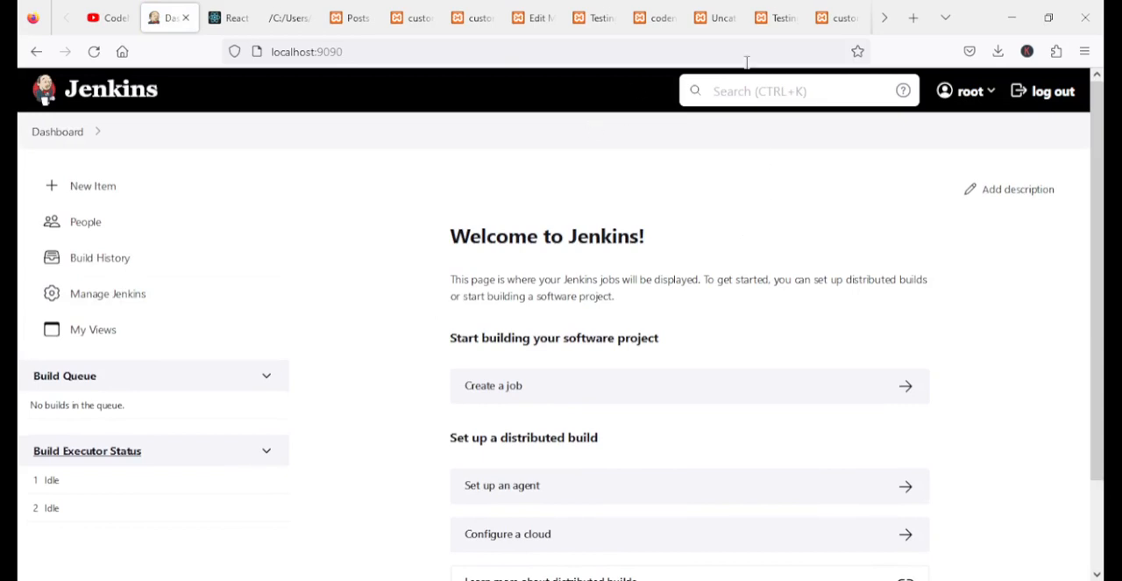
Place the 192.168.1.2:9090 login page tab beside the dashboard tab and sign in as root with the account password
left_click(885, 17)
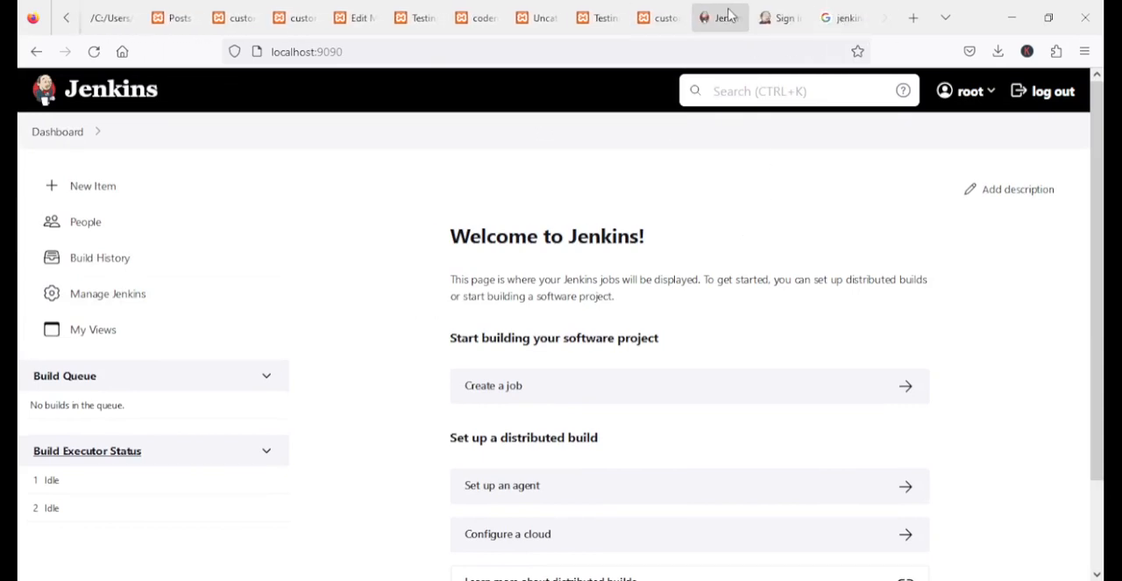
left_click_drag(781, 18, 220, 20)
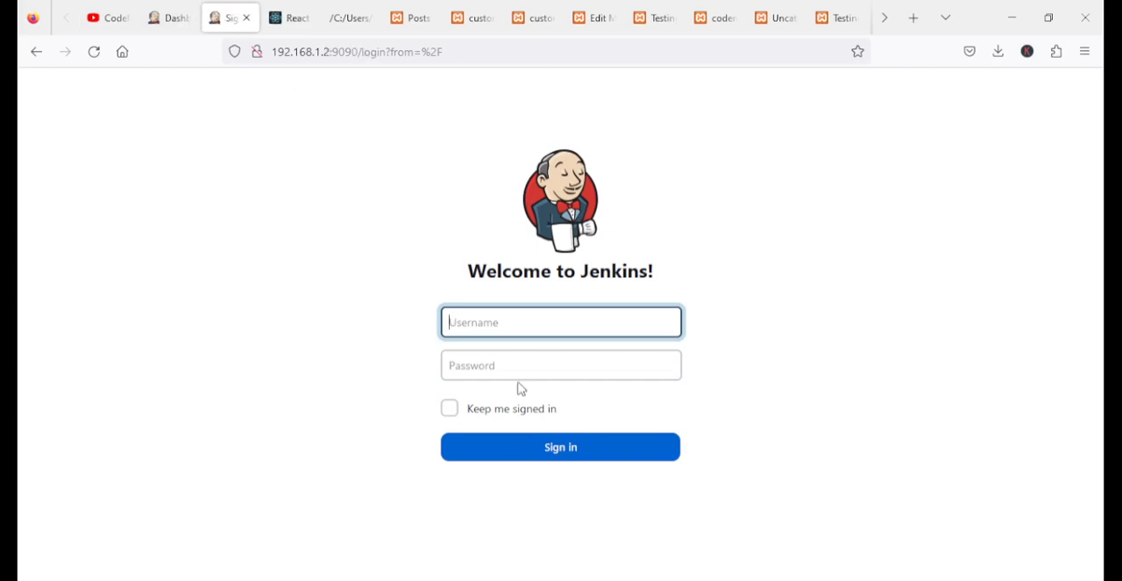
type("root")
key("Tab")
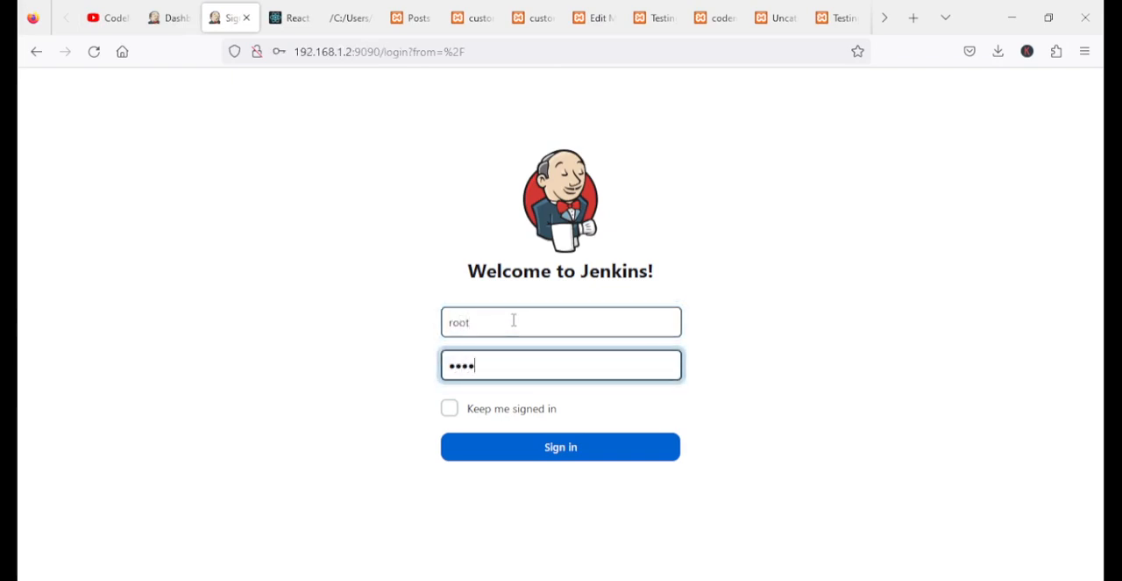
left_click(566, 457)
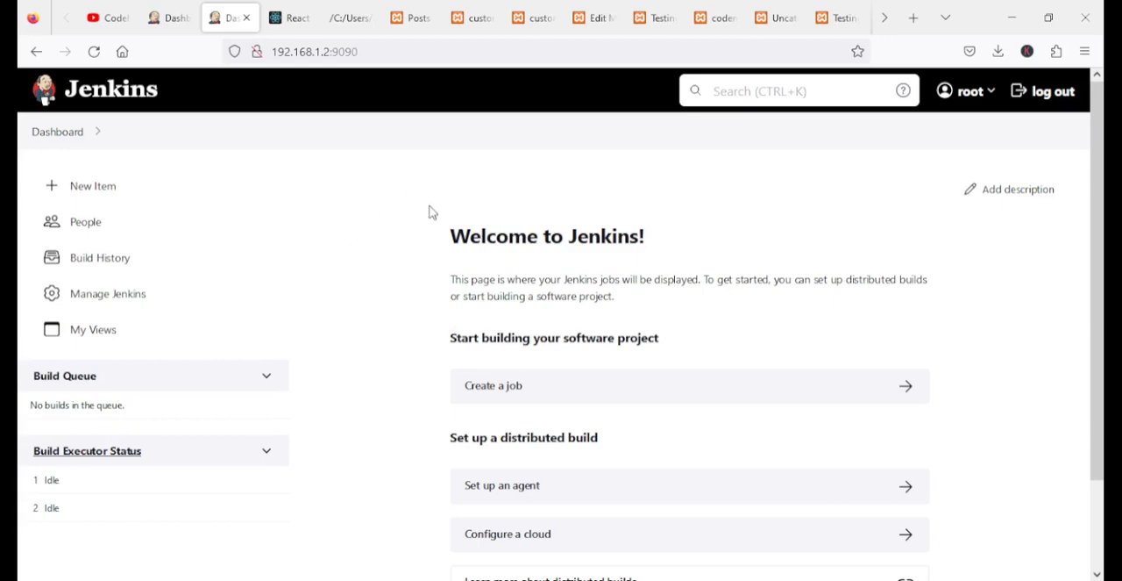
Look over the Jenkins dashboard at 192.168.1.2:9090, and switch to the CodeMeta channel's videos page on YouTube
scroll(429, 237, "down", 3)
scroll(429, 268, "up", 3)
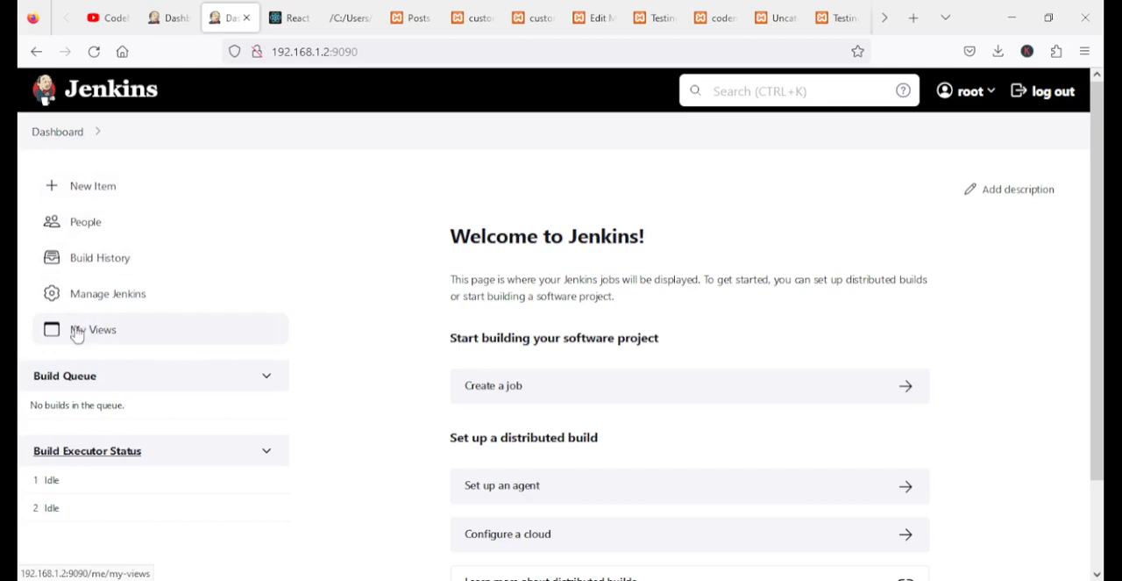
scroll(373, 237, "down", 1)
scroll(373, 237, "up", 1)
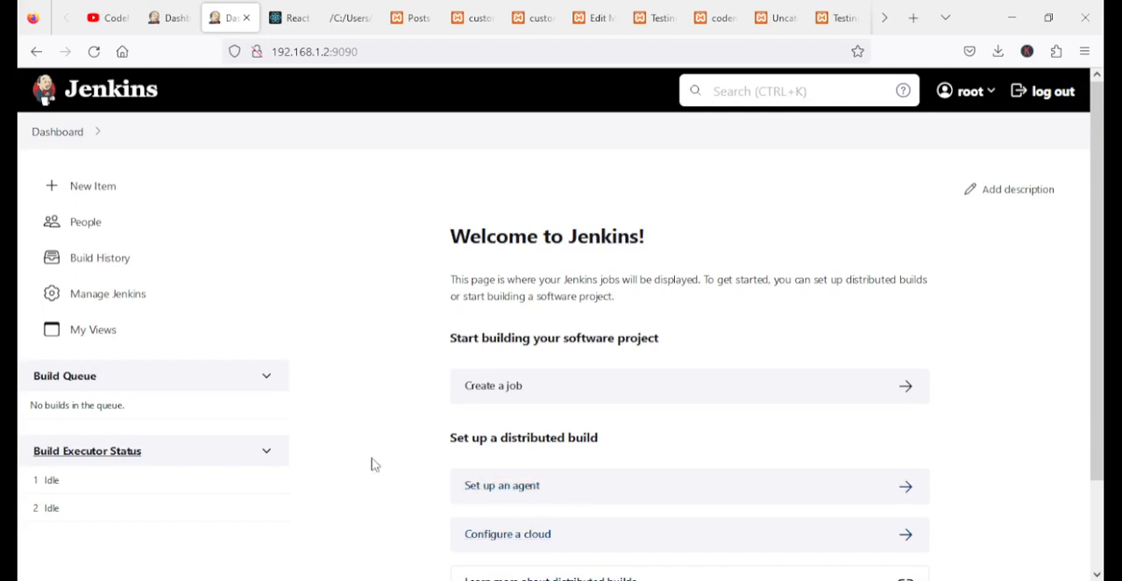
left_click(112, 18)
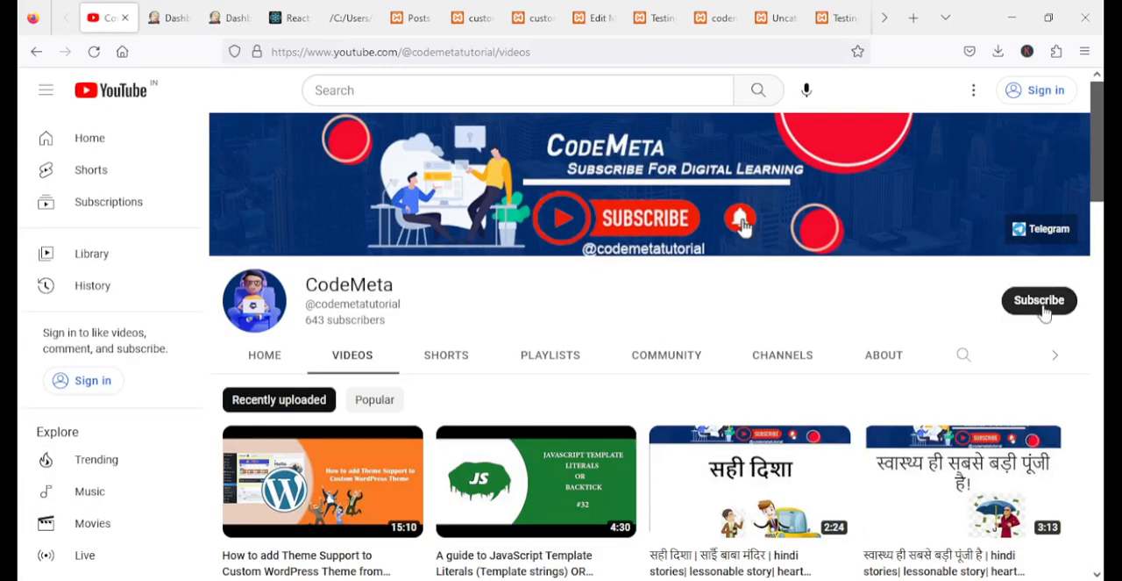